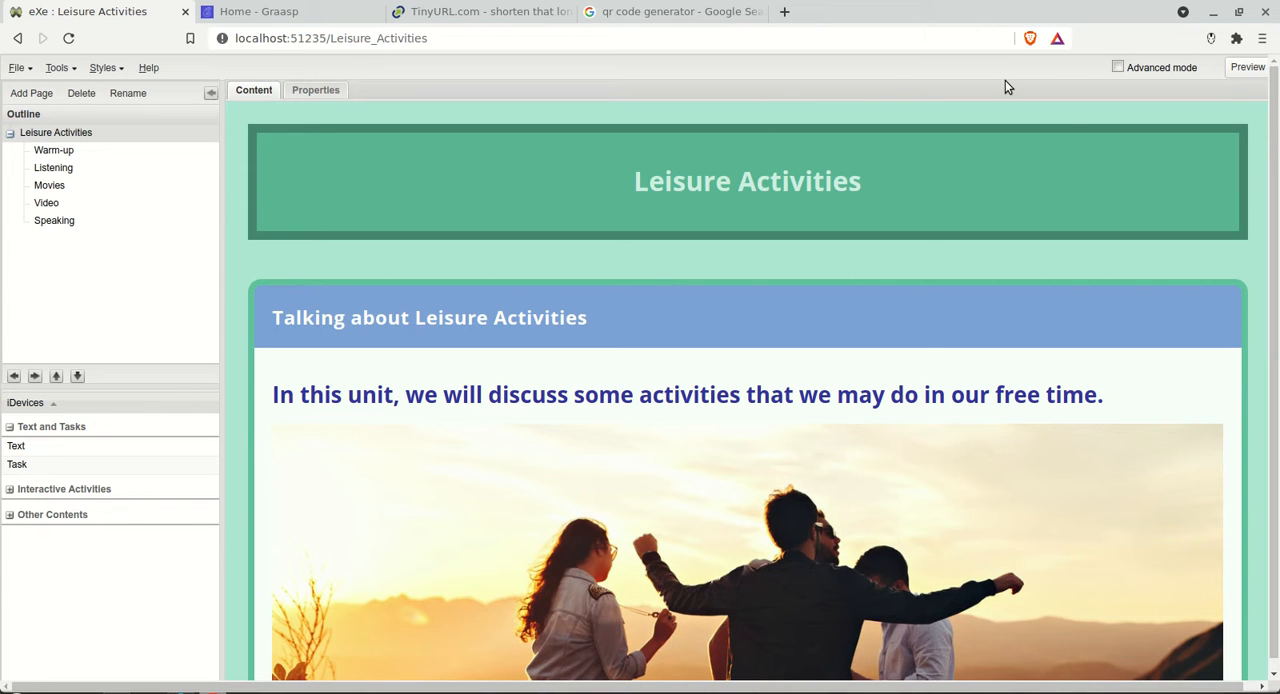
Step: Enable advanced mode and start exporting the project as a self-contained web site folder with its current metadata
{"action": "left_click", "coordinate": [1117, 68]}
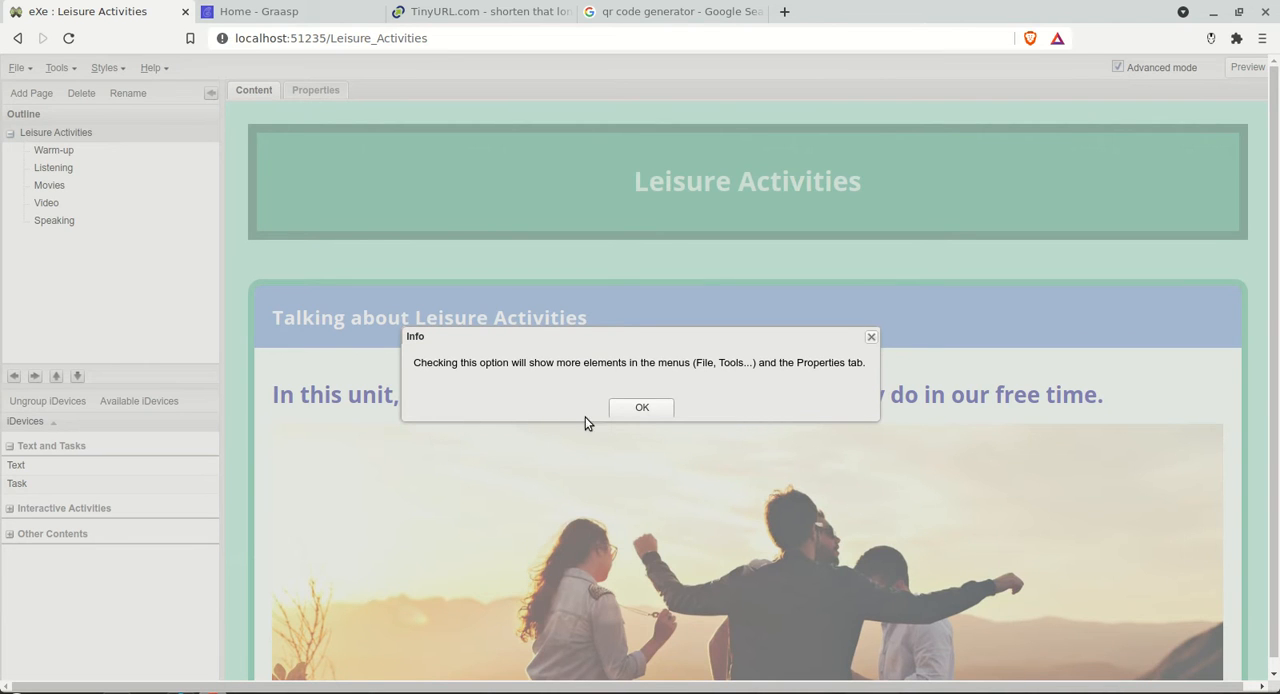
{"action": "left_click", "coordinate": [647, 410]}
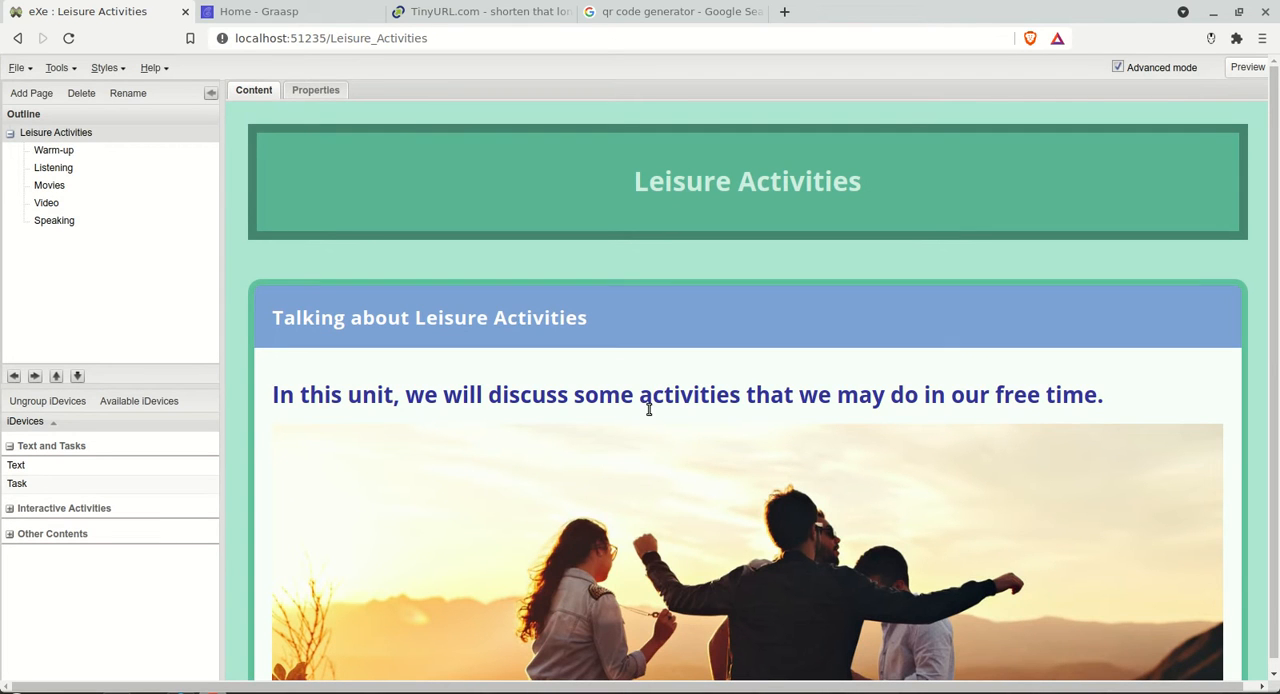
{"action": "left_click", "coordinate": [18, 69]}
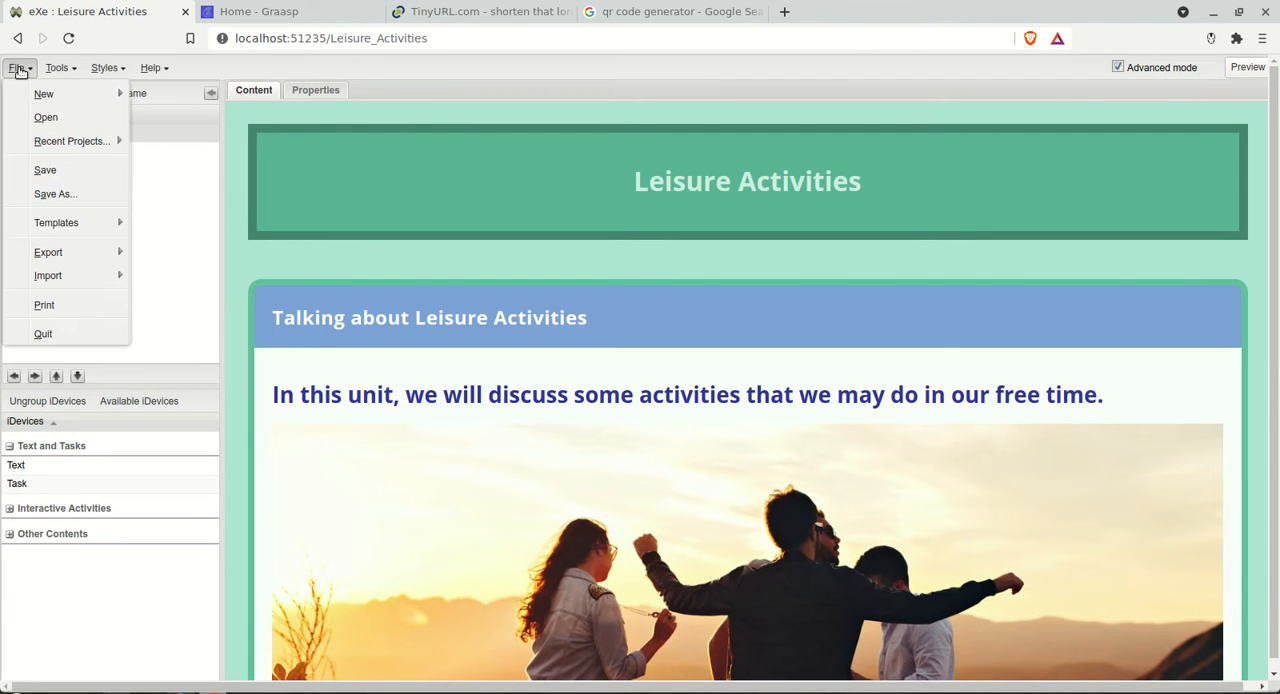
{"action": "mouse_move", "coordinate": [80, 256]}
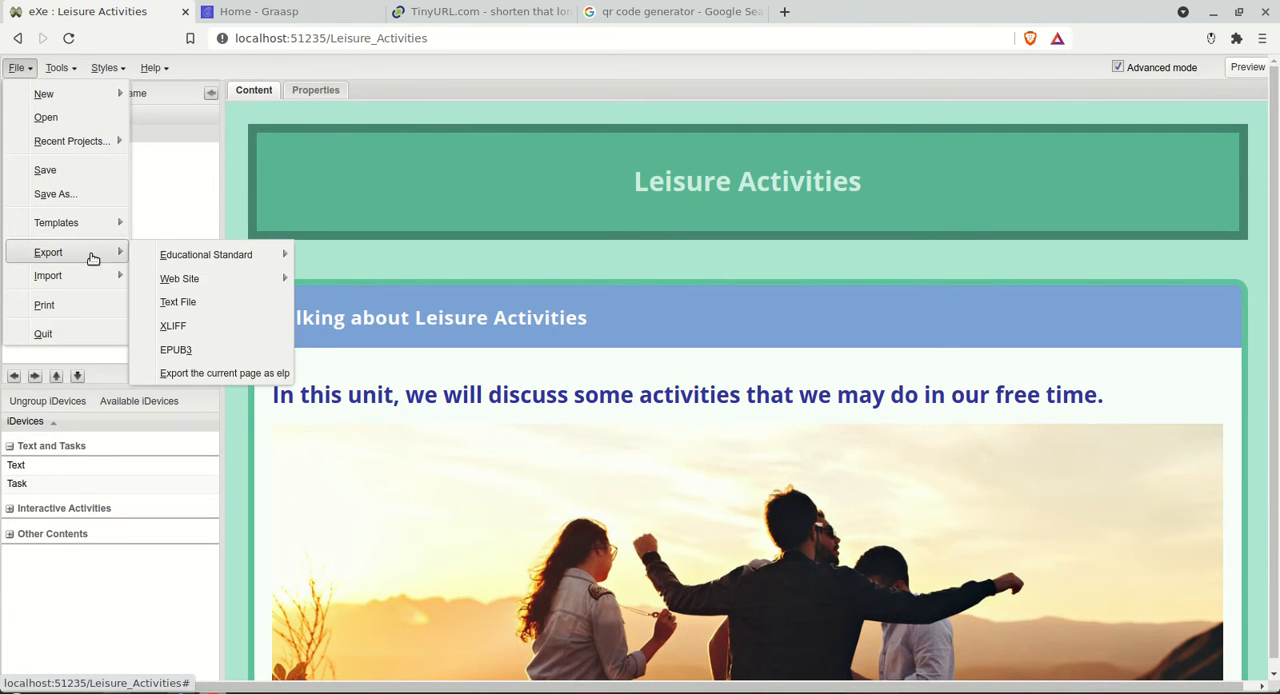
{"action": "mouse_move", "coordinate": [186, 278]}
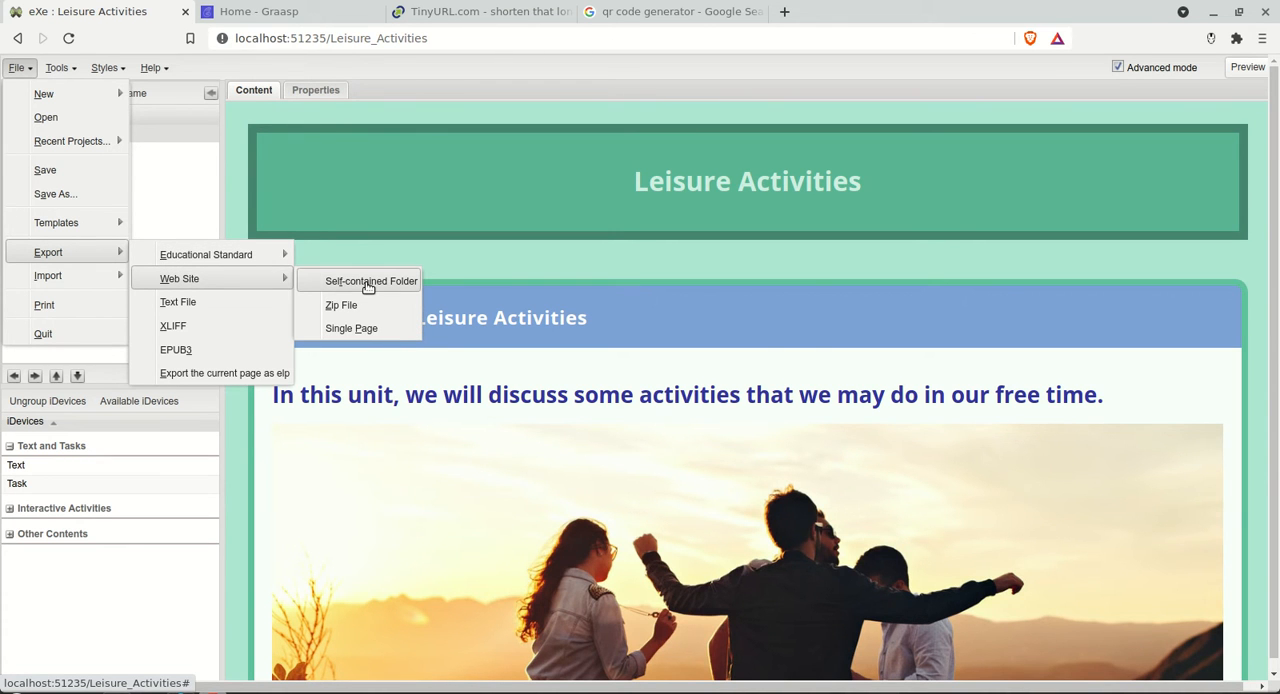
{"action": "left_click", "coordinate": [368, 284]}
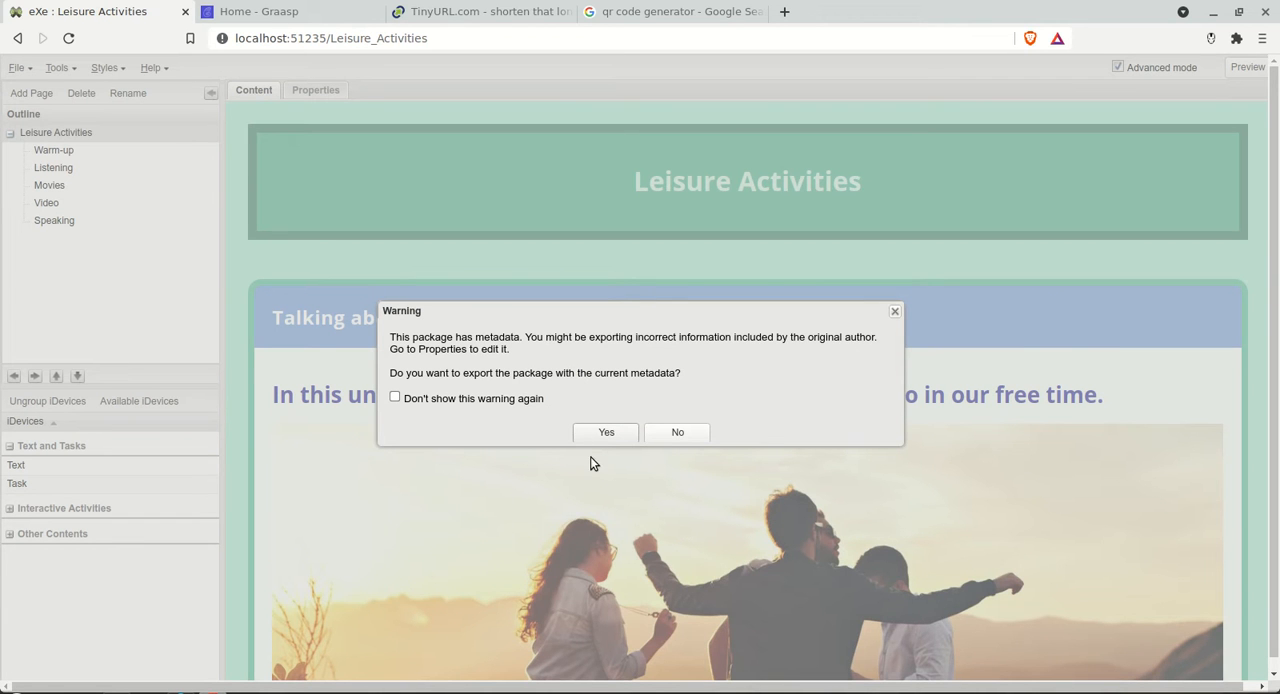
{"action": "left_click", "coordinate": [606, 433]}
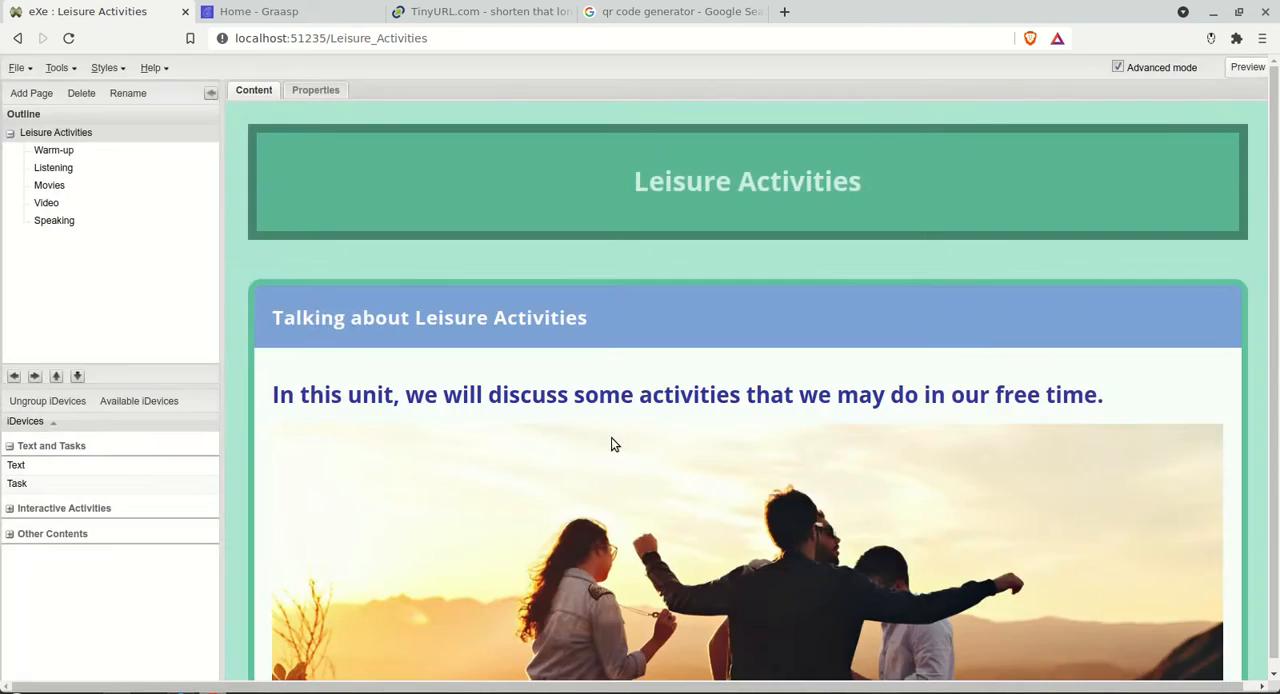
Step: Set the export's parent folder to Leisure inside Documents and run the web site export
{"action": "left_click", "coordinate": [391, 607]}
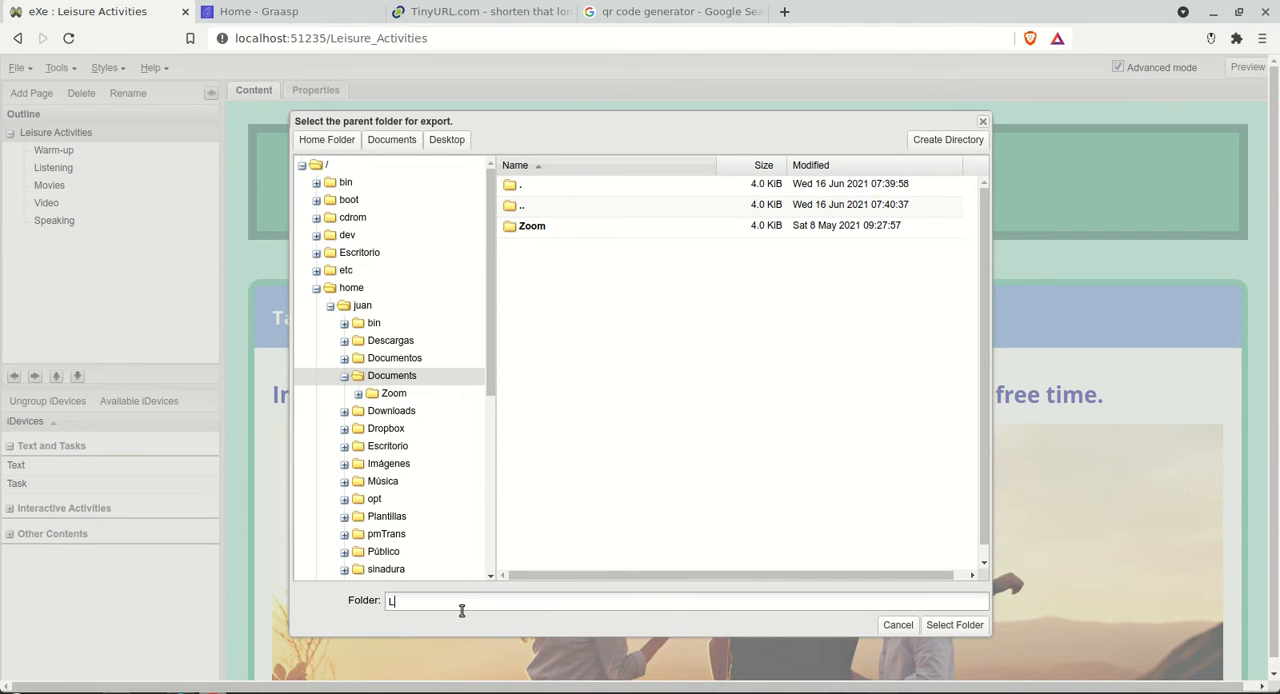
{"action": "type", "text": "Leis"}
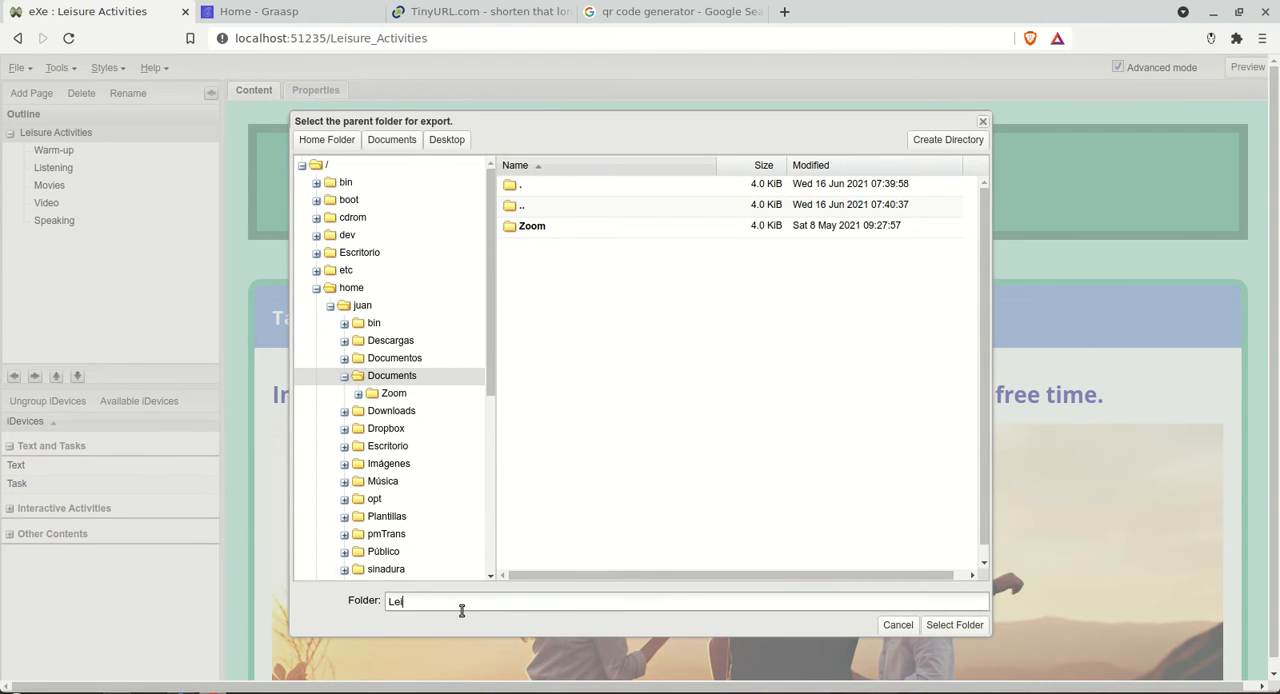
{"action": "type", "text": "ure"}
{"action": "key", "text": "Return"}
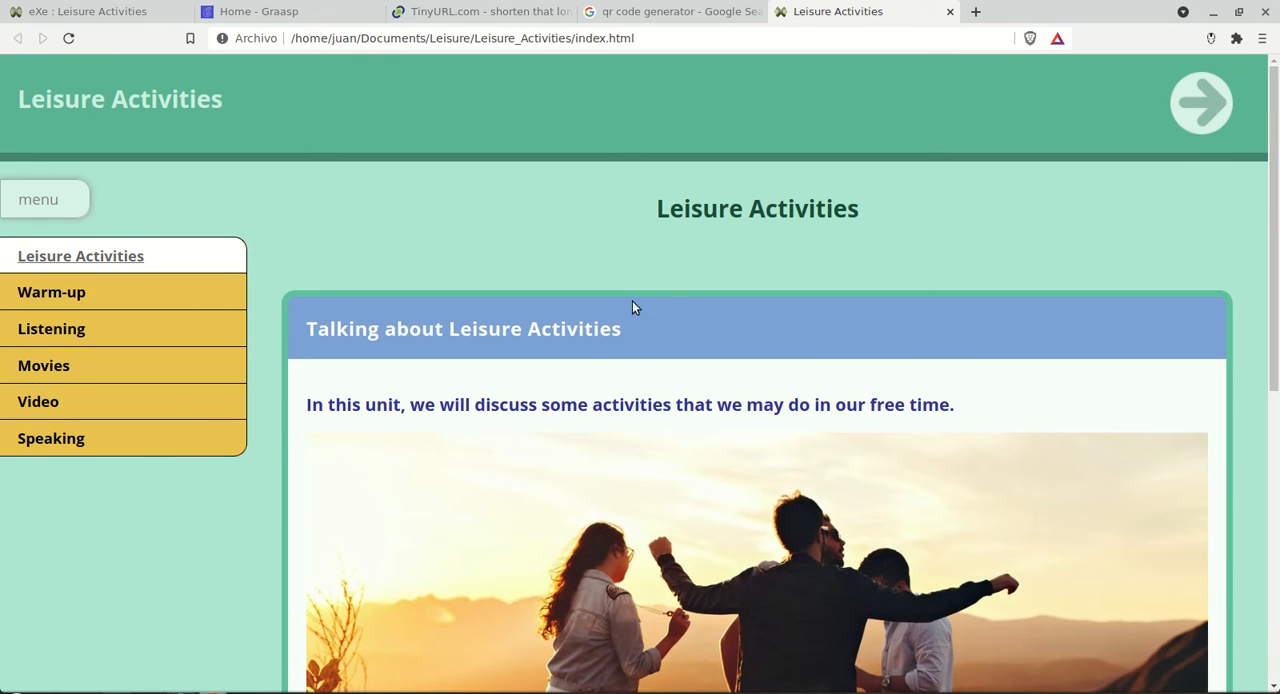
Step: Check the exported site's home, Warm-up and Listening pages, and close the site
{"action": "scroll", "coordinate": [763, 296], "scroll_direction": "down", "scroll_amount": 3}
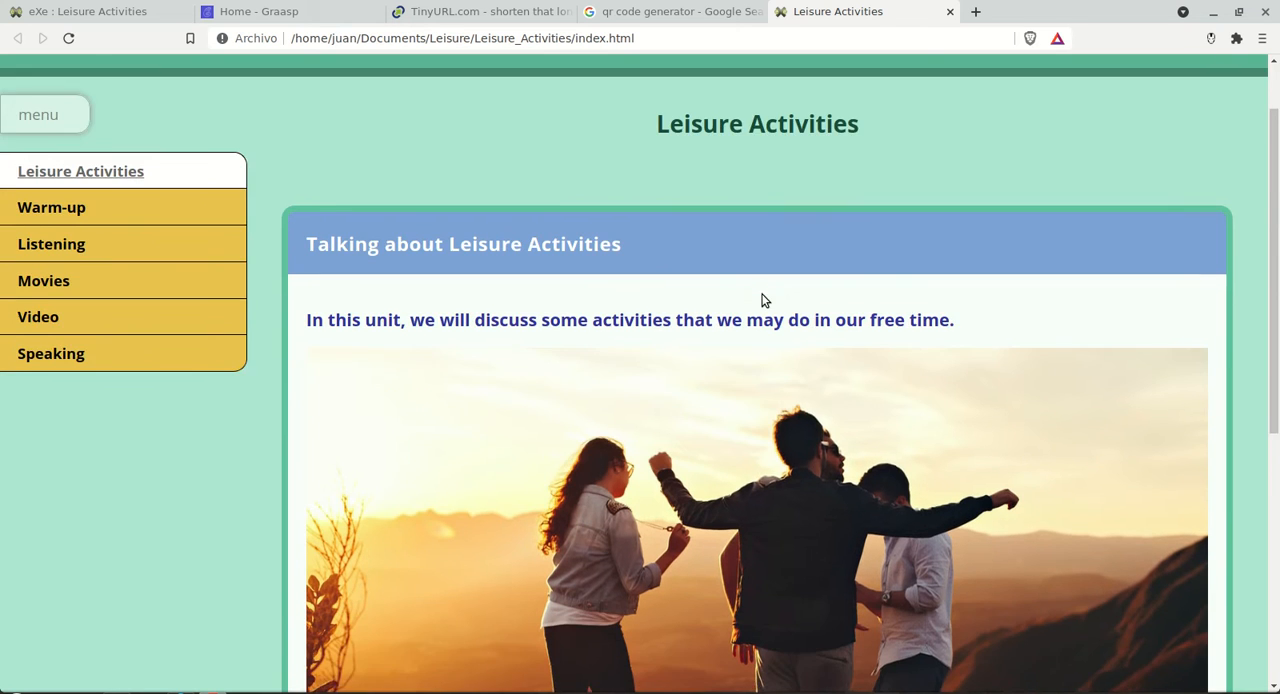
{"action": "scroll", "coordinate": [761, 299], "scroll_direction": "up", "scroll_amount": 3}
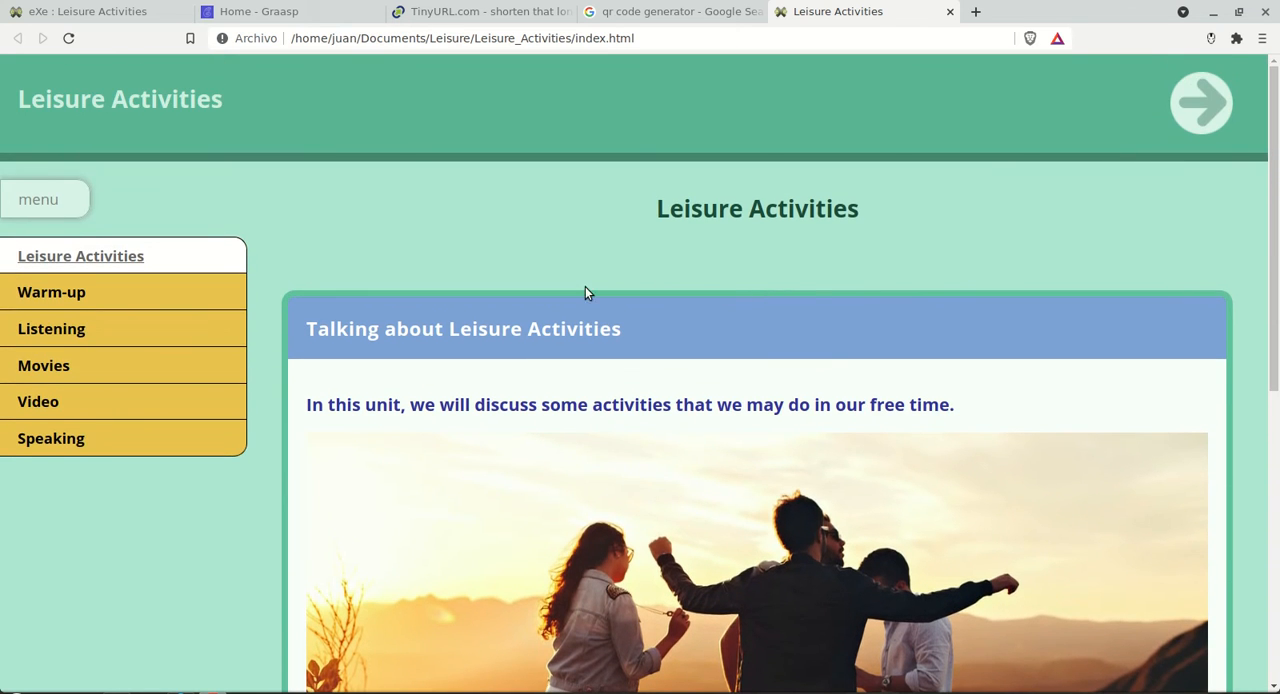
{"action": "scroll", "coordinate": [500, 285], "scroll_direction": "down", "scroll_amount": 1}
{"action": "left_click", "coordinate": [66, 250]}
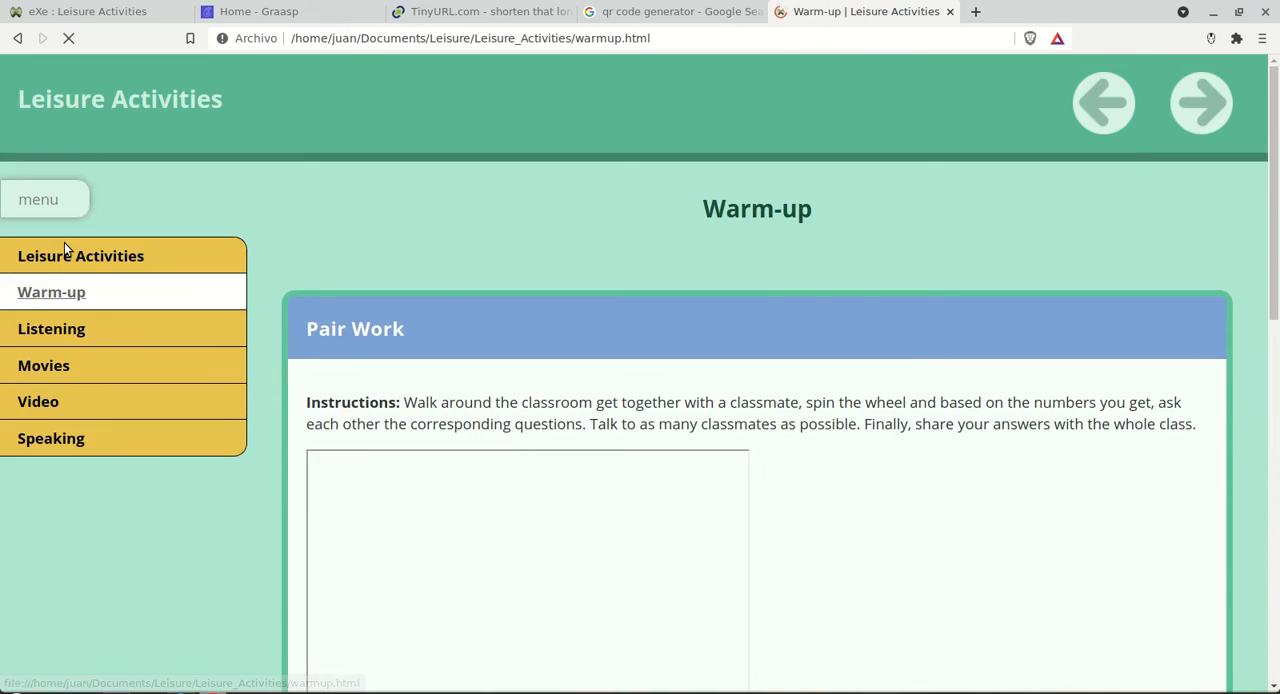
{"action": "left_click", "coordinate": [55, 343]}
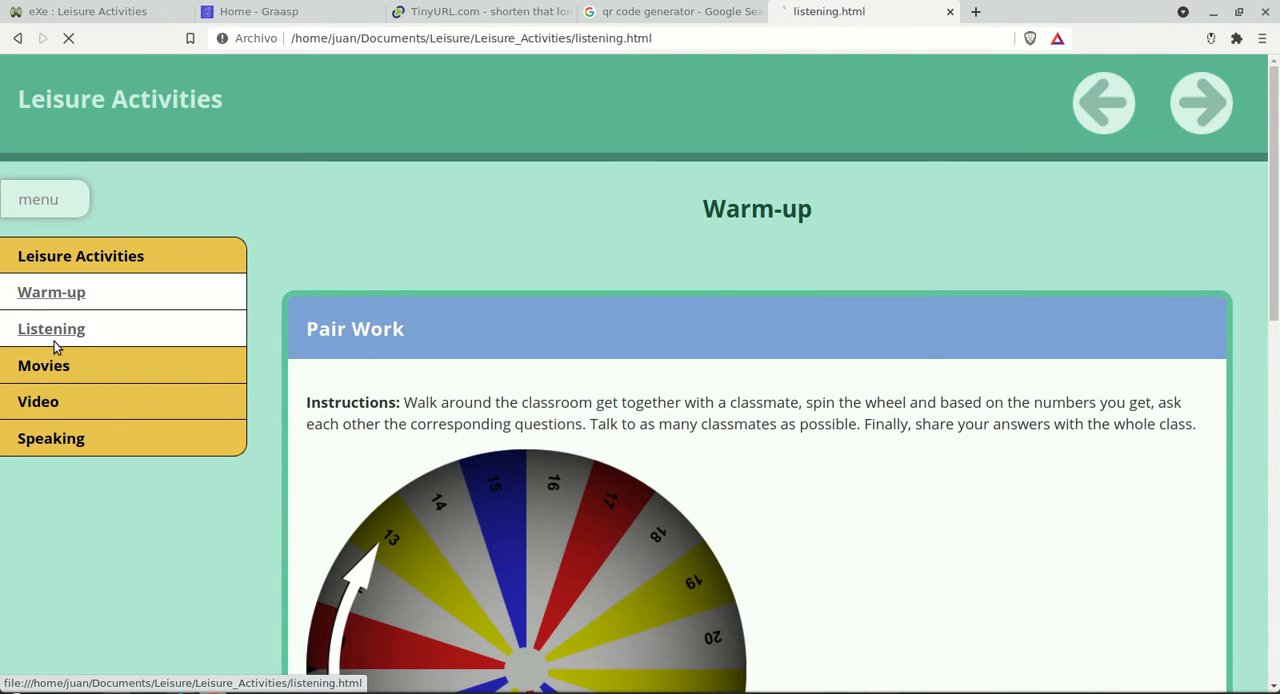
{"action": "left_click", "coordinate": [65, 266]}
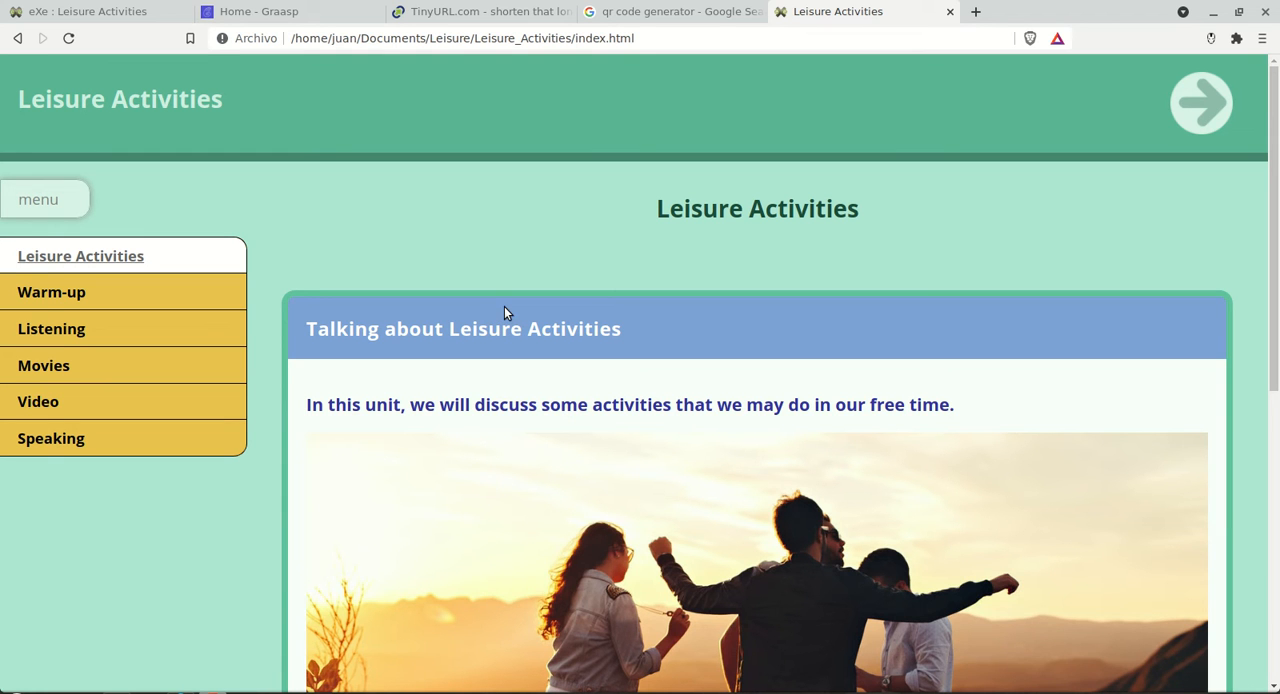
{"action": "left_click", "coordinate": [950, 11]}
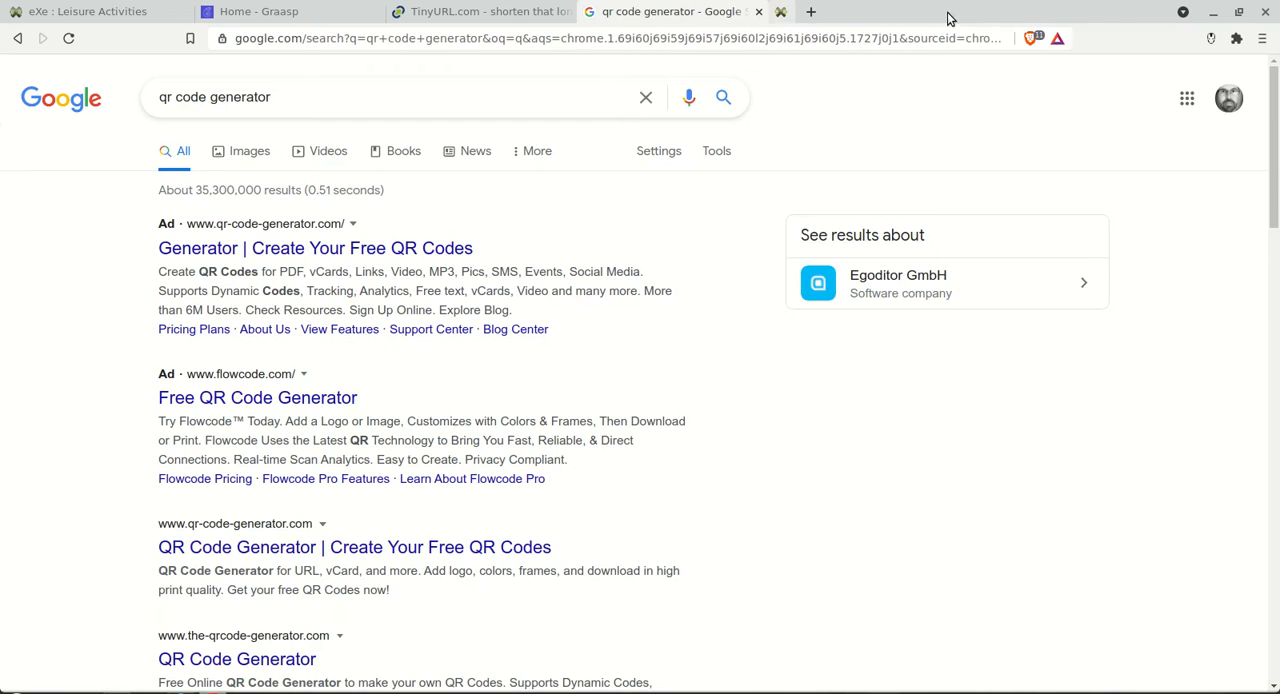
Step: Switch to Graasp and create a new space named Leisure
{"action": "left_click", "coordinate": [295, 16]}
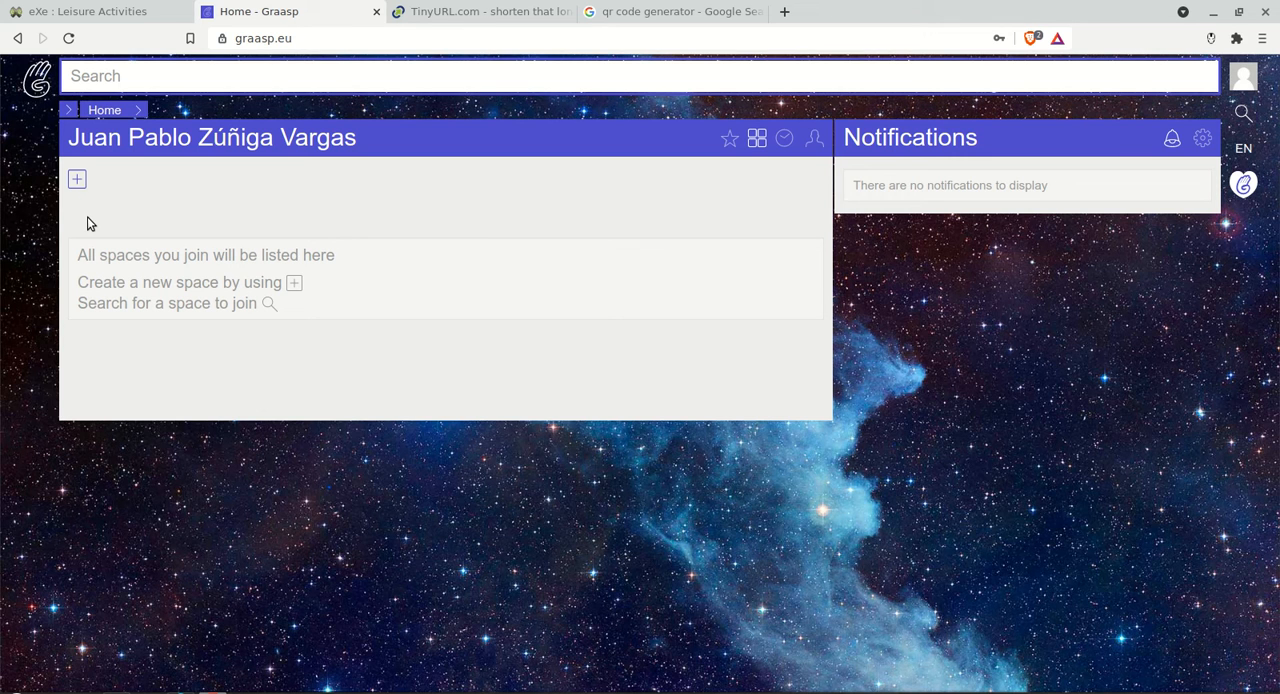
{"action": "left_click", "coordinate": [78, 180]}
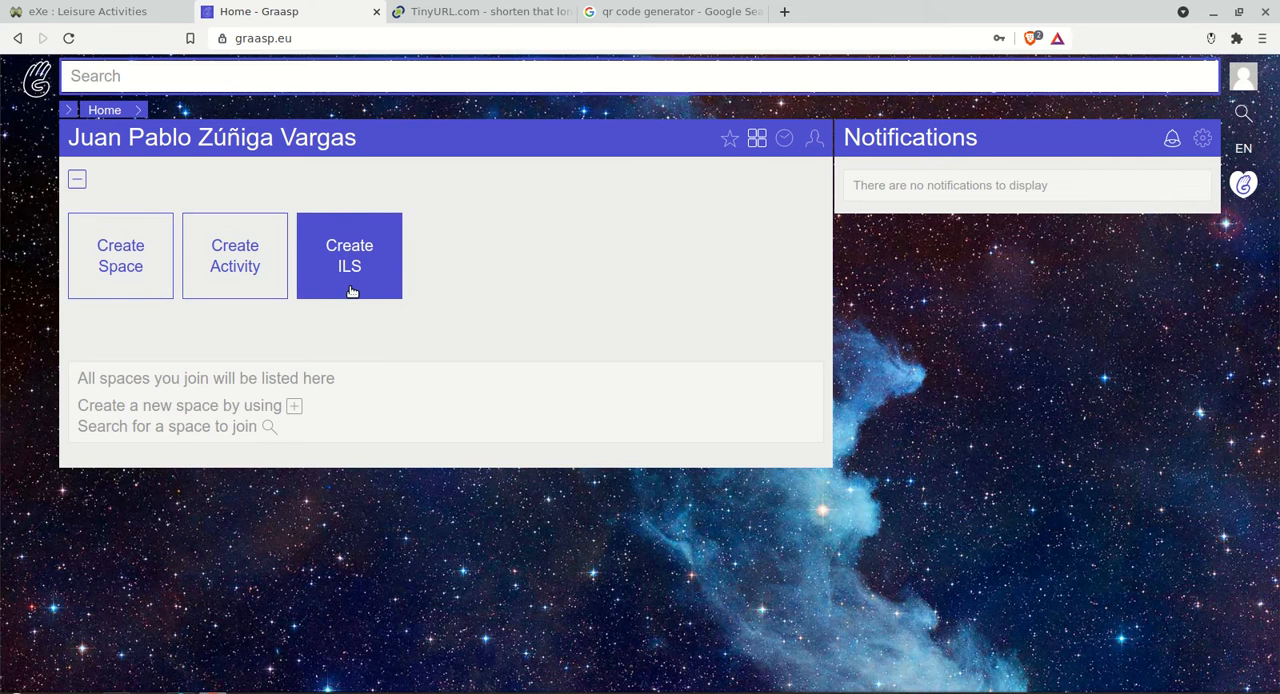
{"action": "left_click", "coordinate": [116, 258]}
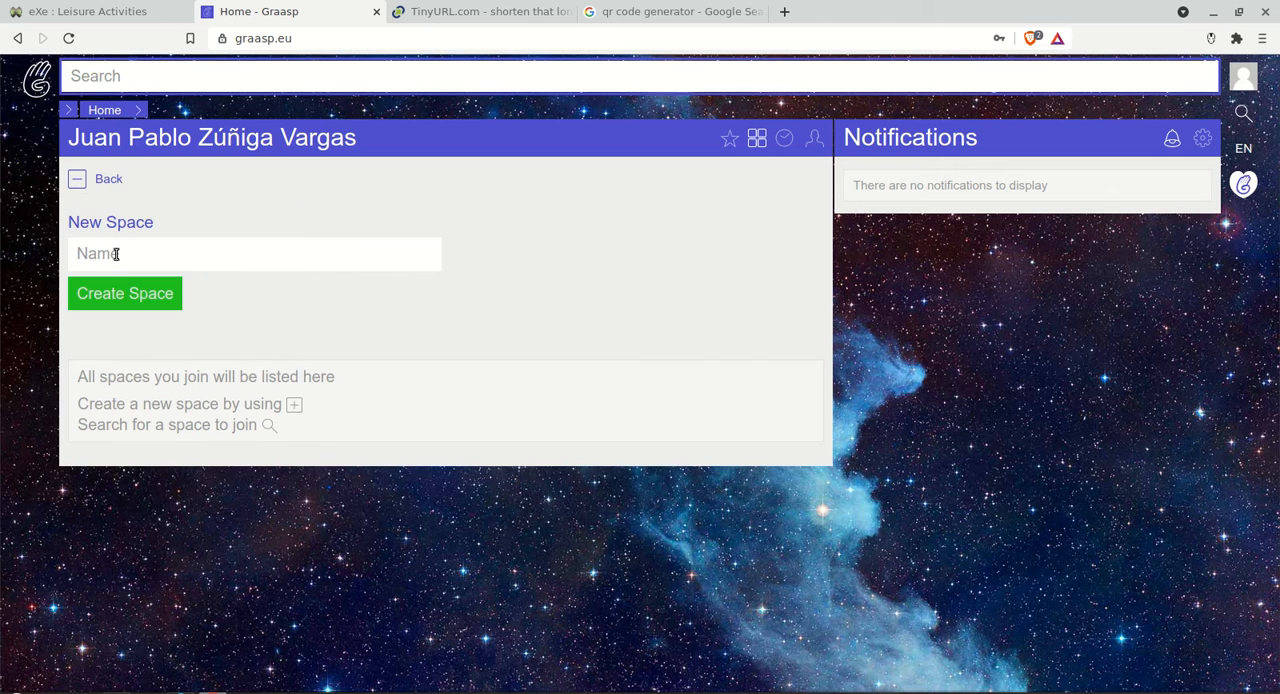
{"action": "type", "text": "Leisure"}
{"action": "left_click", "coordinate": [122, 297]}
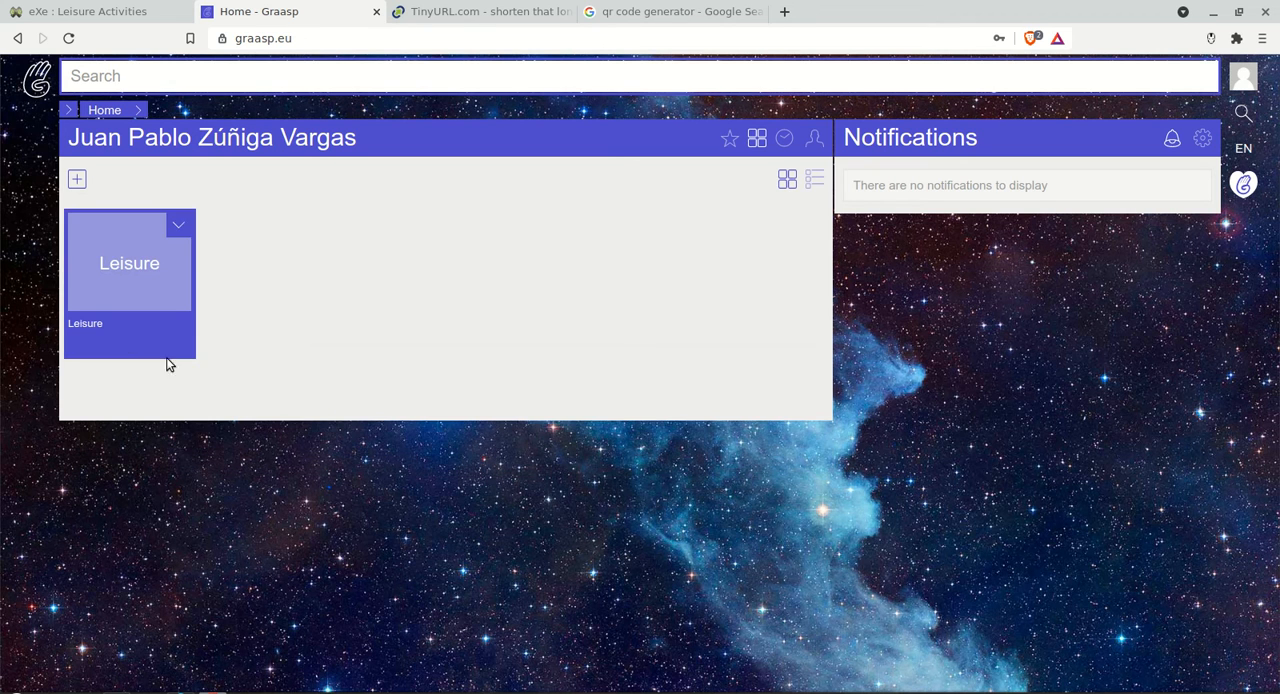
Step: Open the Leisure space, and in the file manager browse the exported Leisure_Activities folder inside Documents/Leisure
{"action": "left_click", "coordinate": [140, 281]}
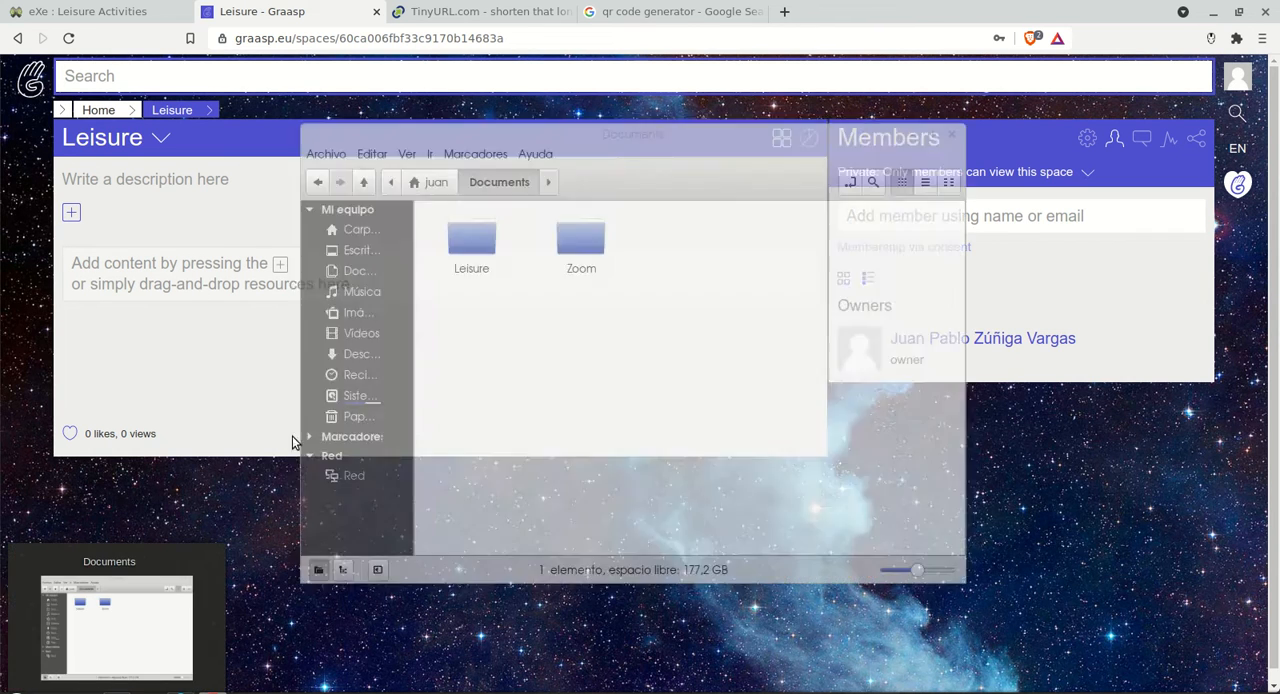
{"action": "left_click", "coordinate": [117, 691]}
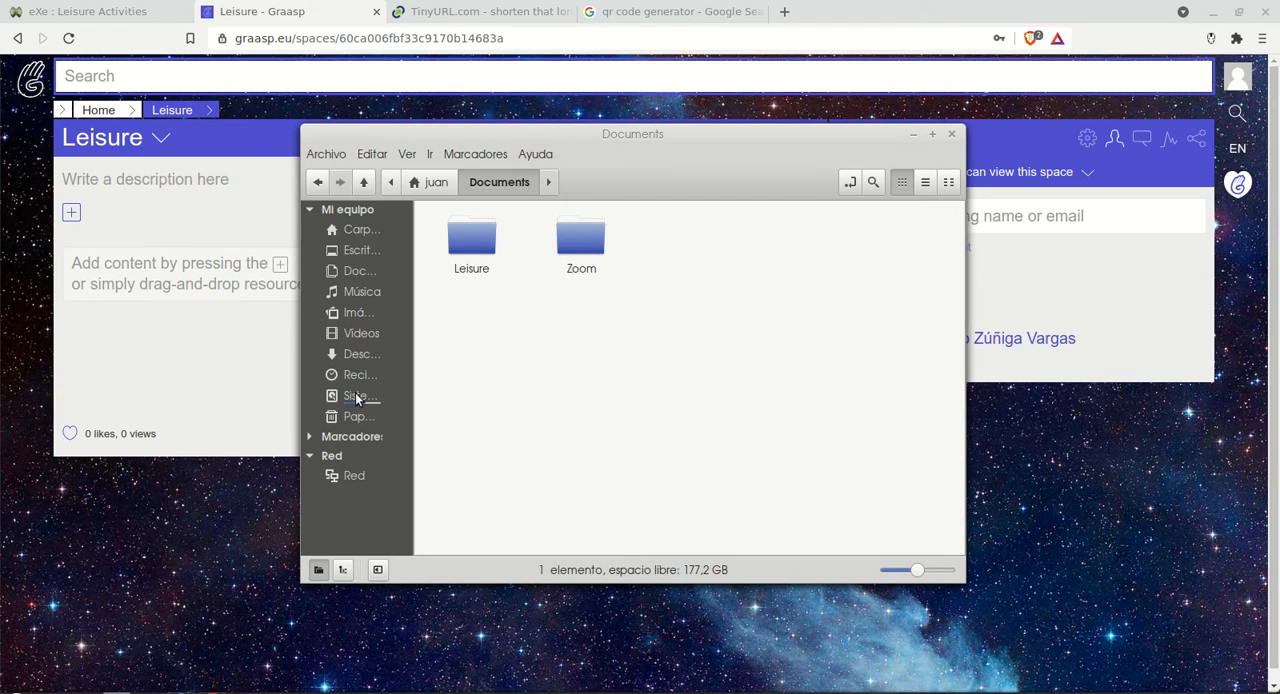
{"action": "double_click", "coordinate": [490, 250]}
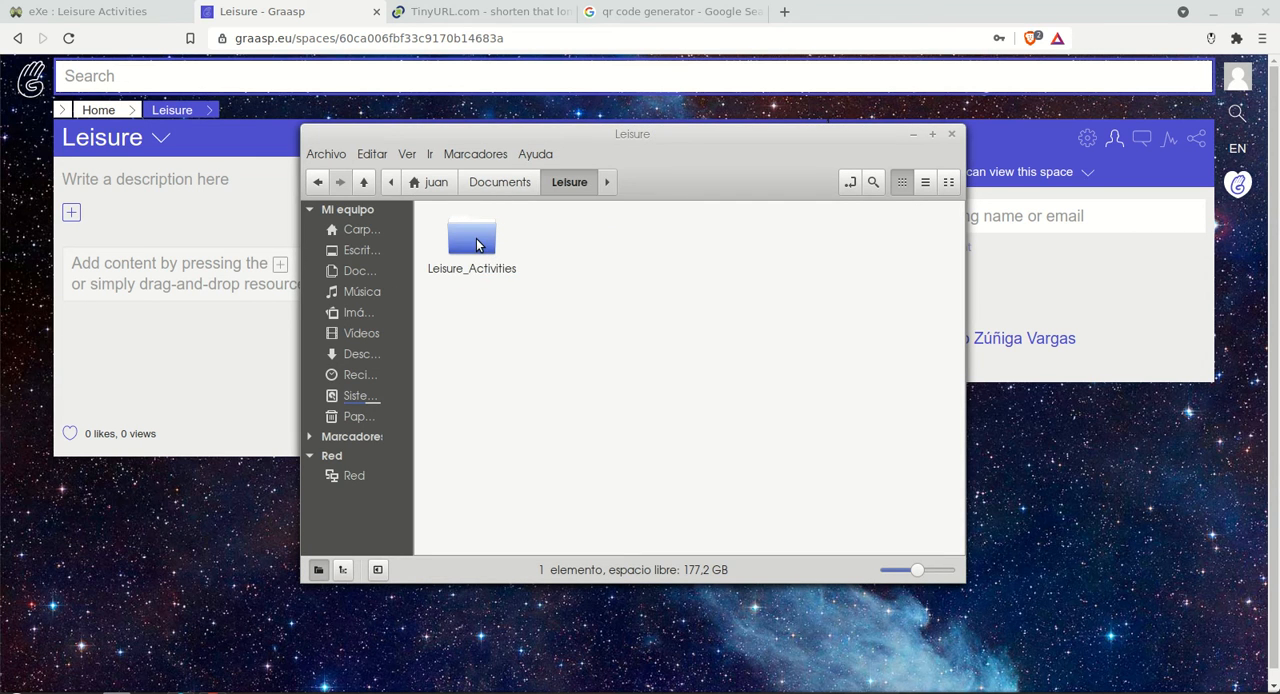
{"action": "double_click", "coordinate": [476, 244]}
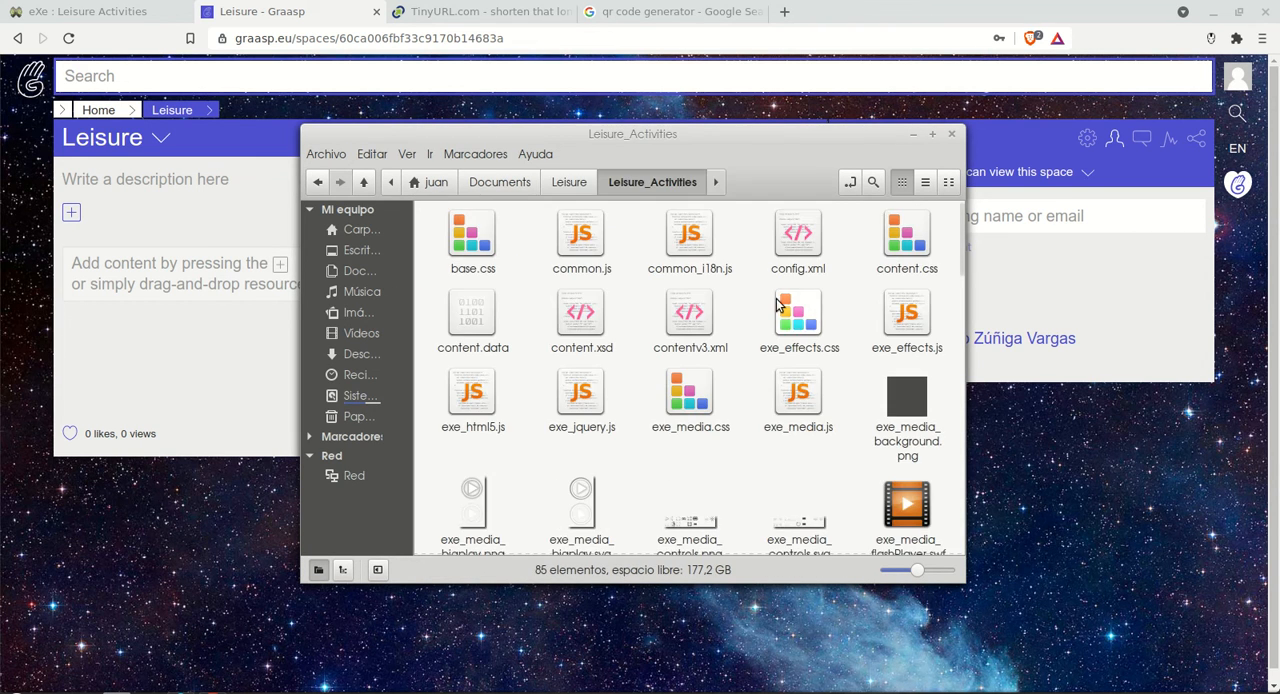
{"action": "scroll", "coordinate": [822, 316], "scroll_direction": "down", "scroll_amount": 15}
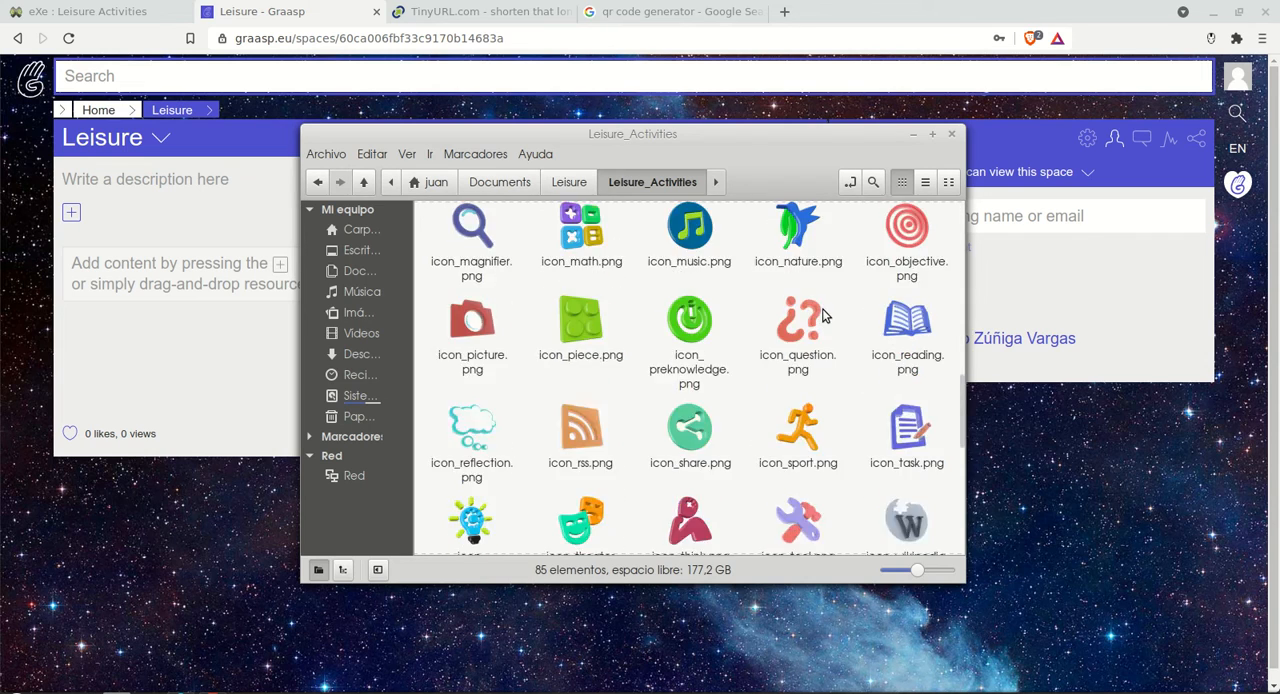
{"action": "scroll", "coordinate": [822, 316], "scroll_direction": "down", "scroll_amount": 3}
{"action": "scroll", "coordinate": [822, 316], "scroll_direction": "up", "scroll_amount": 10}
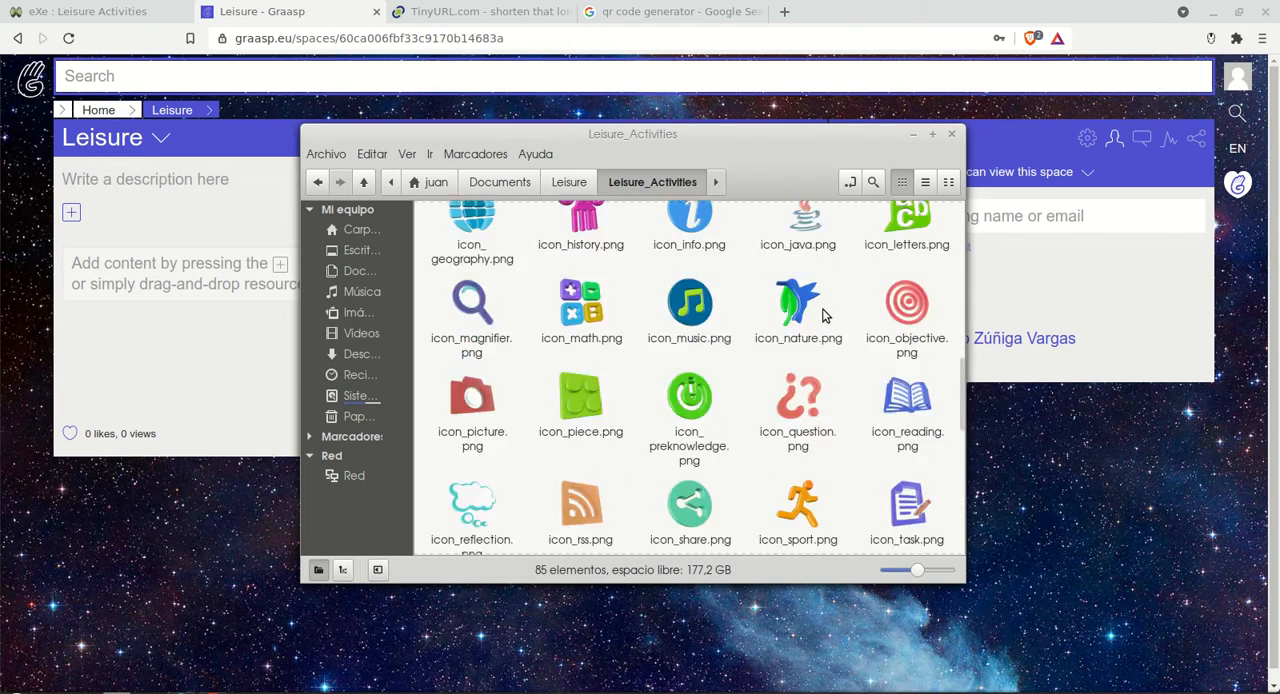
{"action": "scroll", "coordinate": [822, 316], "scroll_direction": "up", "scroll_amount": 10}
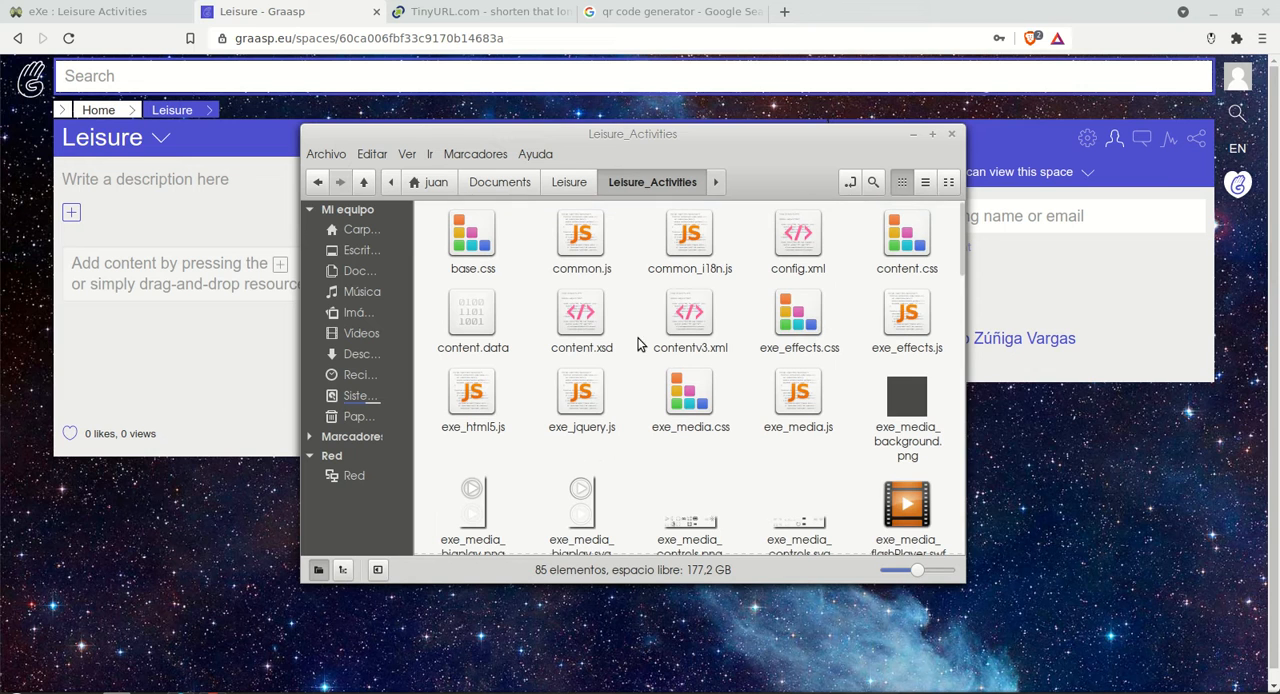
Step: Upload all files of the Leisure_Activities folder into the Leisure space's content area
{"action": "left_click", "coordinate": [366, 160]}
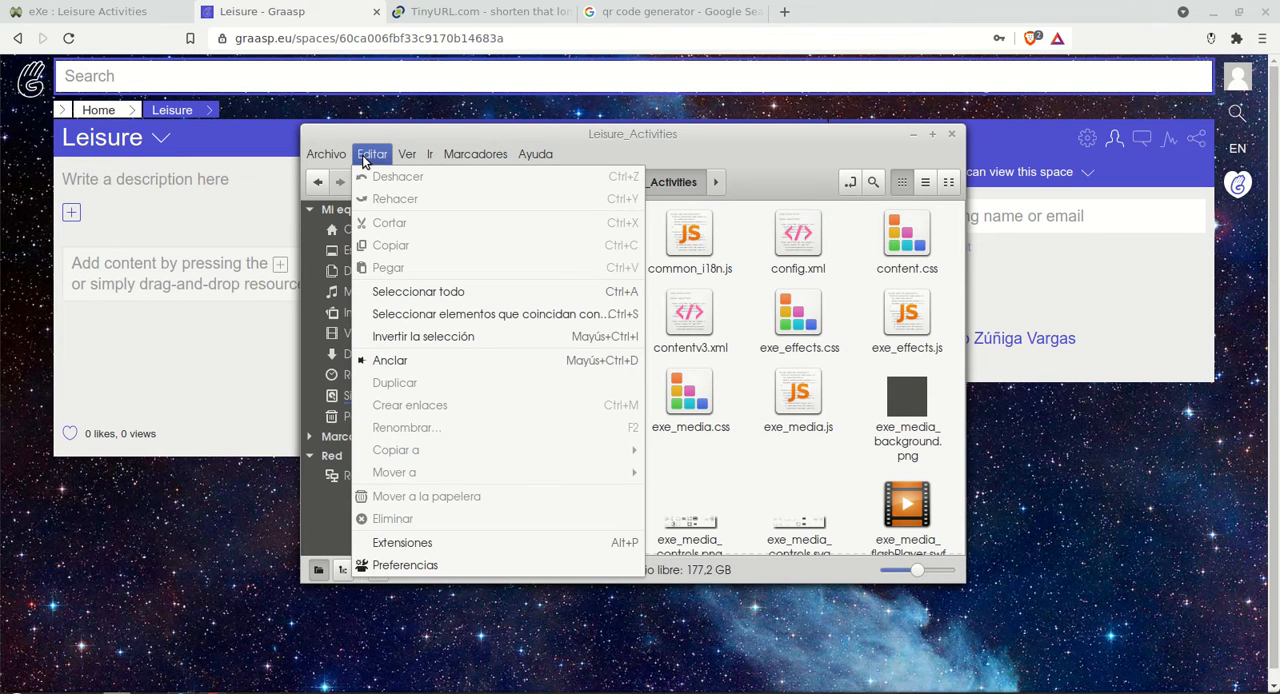
{"action": "left_click", "coordinate": [418, 292]}
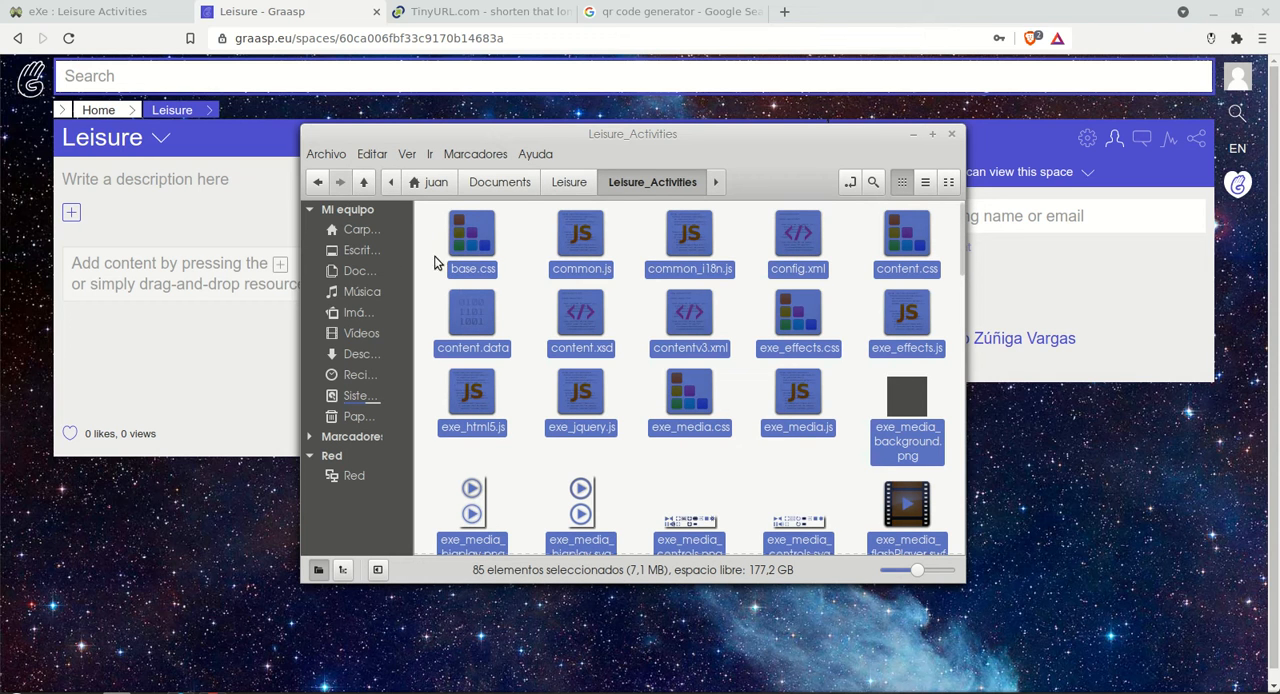
{"action": "left_click_drag", "start_coordinate": [484, 245], "coordinate": [201, 288]}
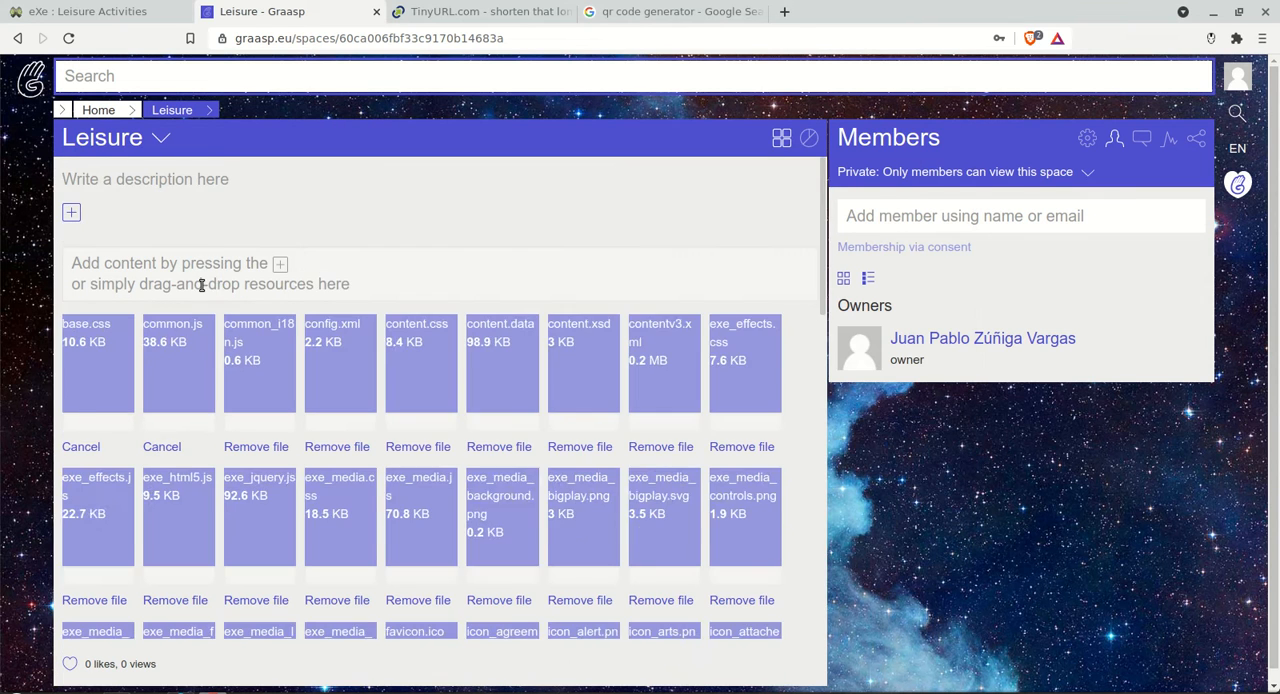
Step: Examine the files uploaded to the Leisure space, from the icons to the HTML pages
{"action": "scroll", "coordinate": [201, 288], "scroll_direction": "down", "scroll_amount": 10}
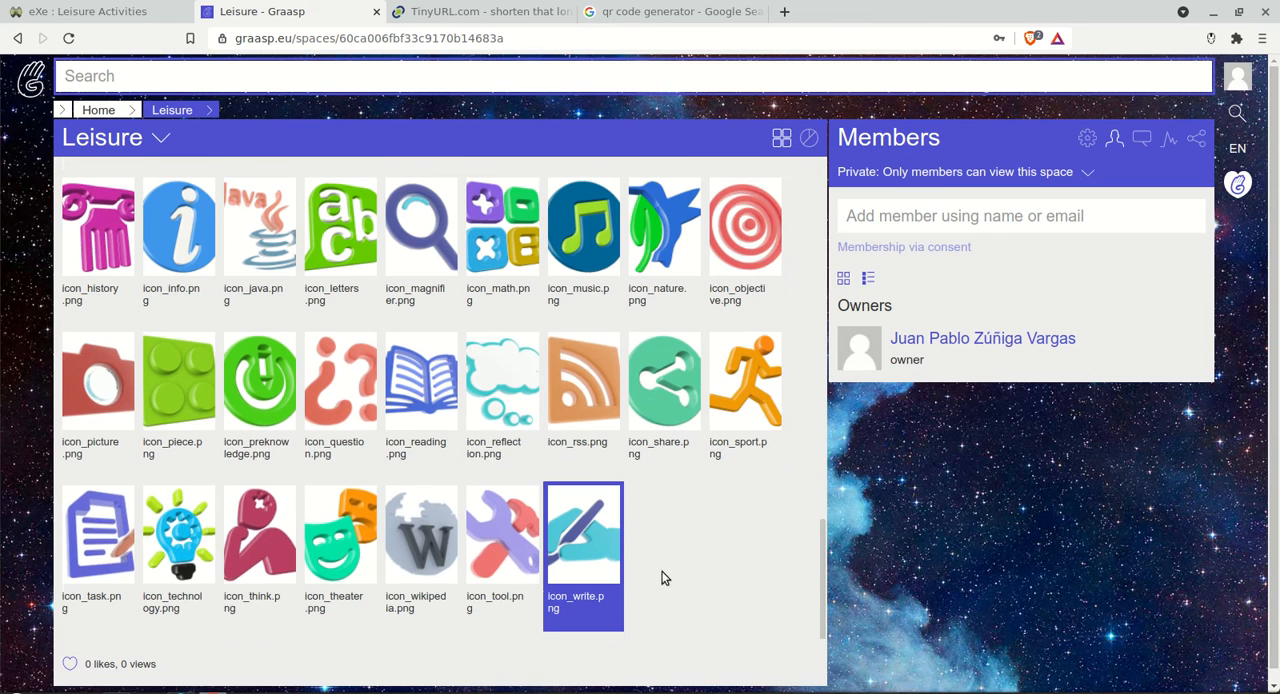
{"action": "scroll", "coordinate": [664, 577], "scroll_direction": "up", "scroll_amount": 2}
{"action": "scroll", "coordinate": [664, 577], "scroll_direction": "up", "scroll_amount": 3}
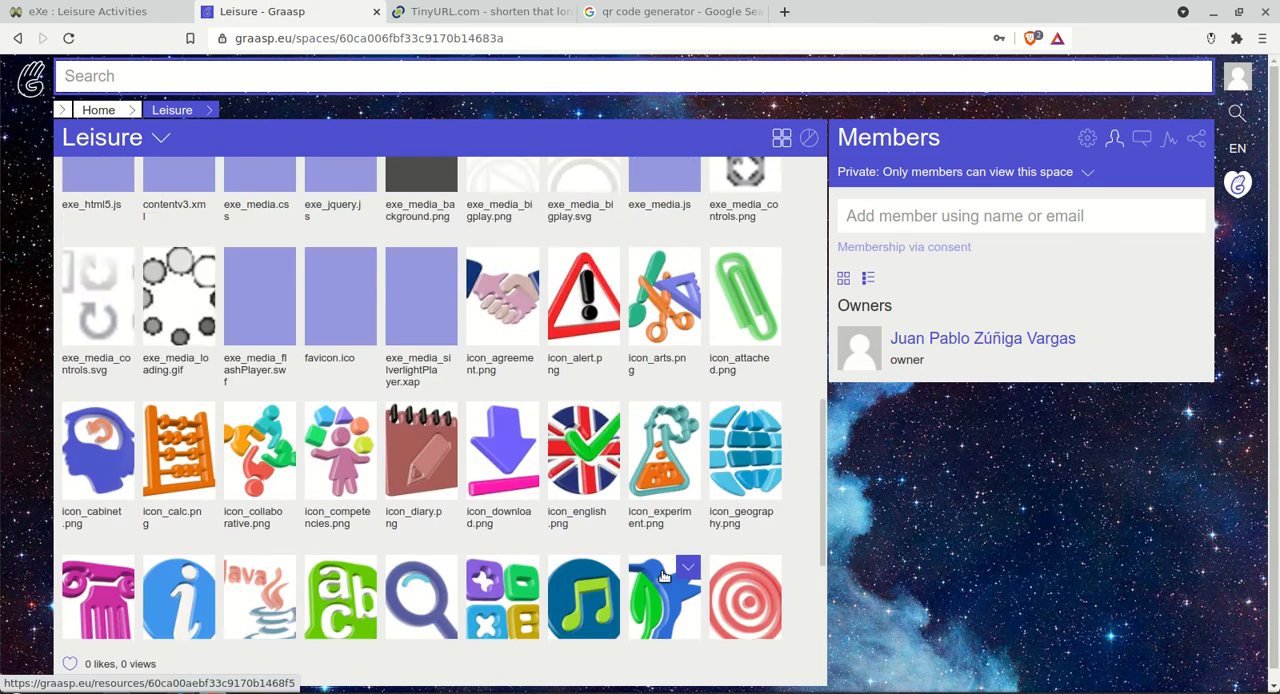
{"action": "scroll", "coordinate": [664, 577], "scroll_direction": "down", "scroll_amount": 4}
{"action": "scroll", "coordinate": [664, 577], "scroll_direction": "up", "scroll_amount": 2}
{"action": "scroll", "coordinate": [664, 577], "scroll_direction": "down", "scroll_amount": 7}
{"action": "scroll", "coordinate": [664, 577], "scroll_direction": "up", "scroll_amount": 12}
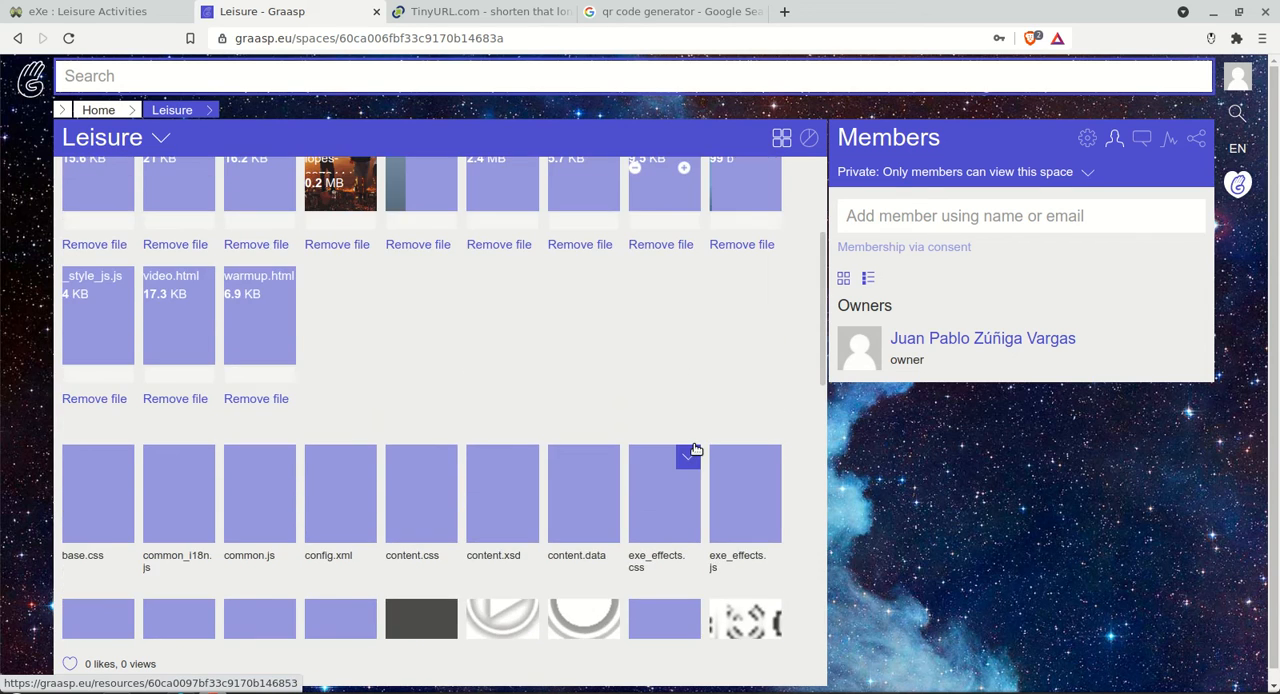
{"action": "scroll", "coordinate": [695, 450], "scroll_direction": "down", "scroll_amount": 10}
{"action": "scroll", "coordinate": [773, 304], "scroll_direction": "up", "scroll_amount": 1}
{"action": "left_click_drag", "start_coordinate": [817, 507], "coordinate": [805, 204]}
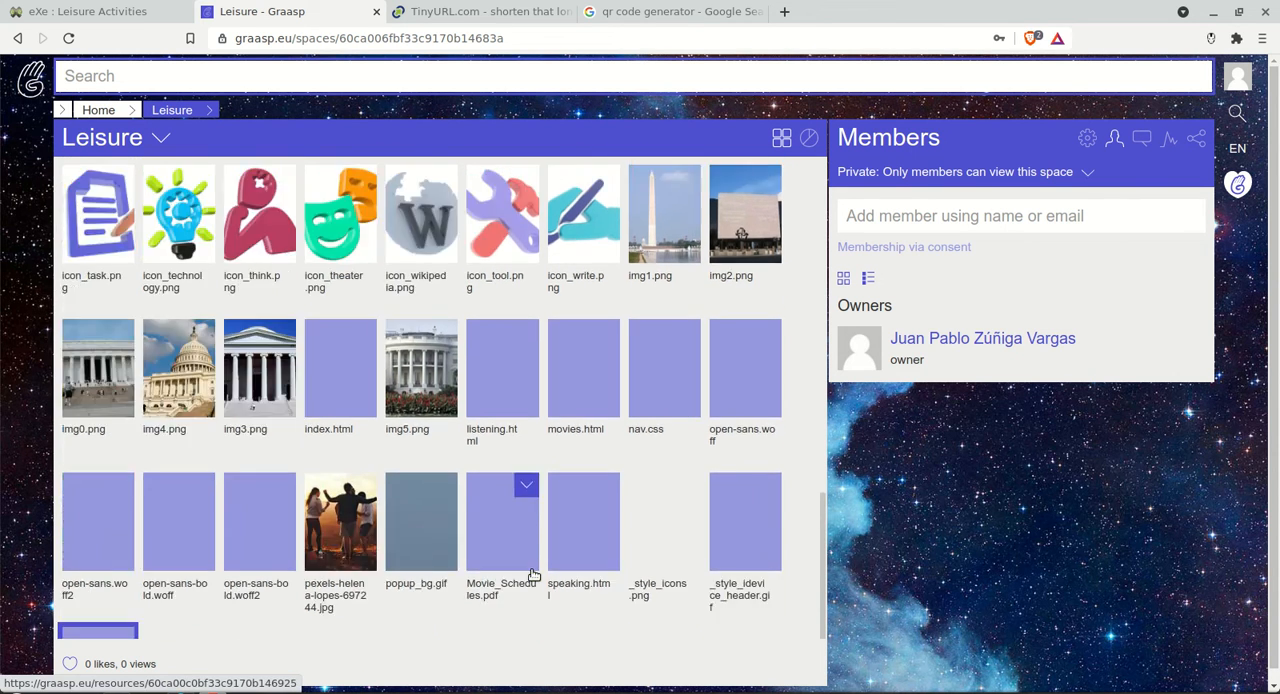
{"action": "scroll", "coordinate": [535, 574], "scroll_direction": "up", "scroll_amount": 10}
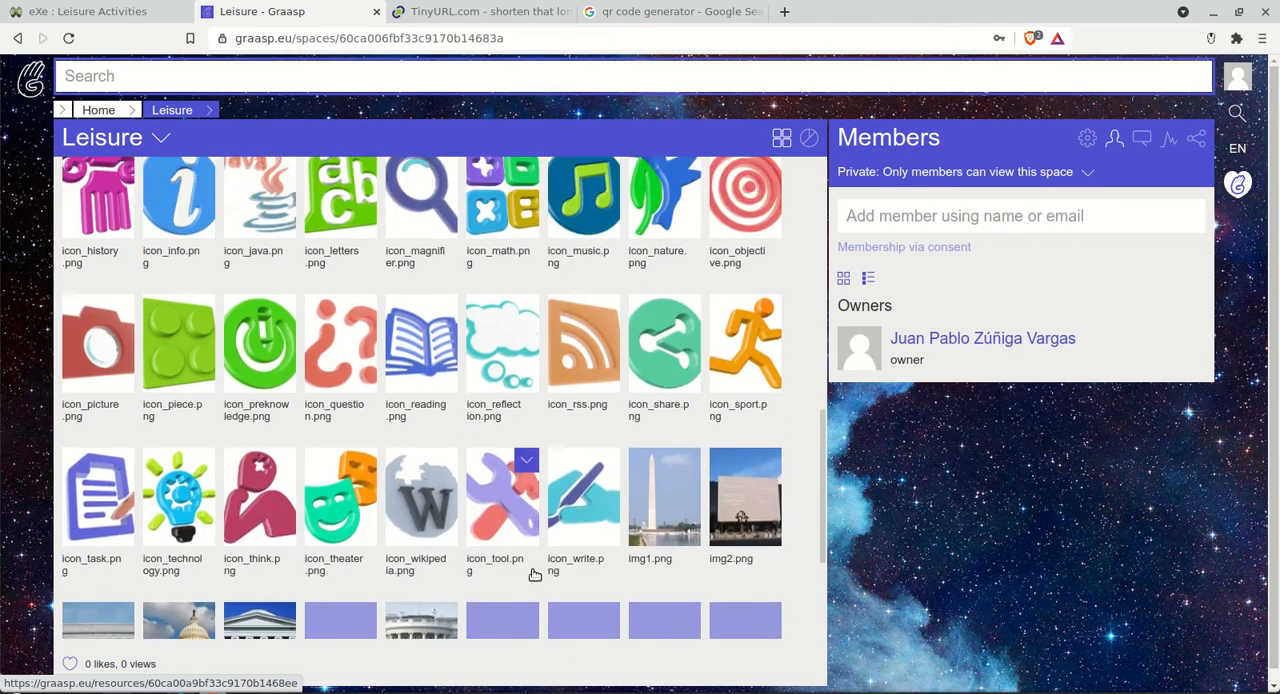
Step: Change the Leisure space's visibility to Public so anyone can view it, and accept the visibility update
{"action": "scroll", "coordinate": [535, 574], "scroll_direction": "up", "scroll_amount": 3}
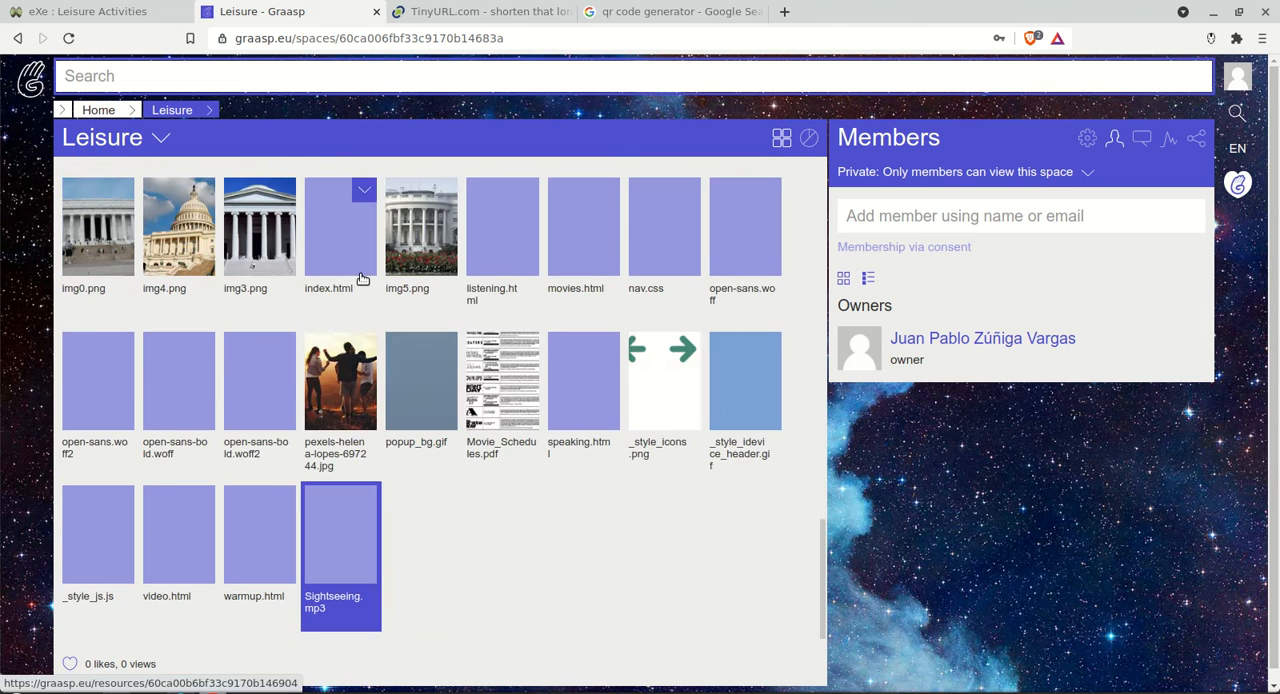
{"action": "scroll", "coordinate": [677, 507], "scroll_direction": "up", "scroll_amount": 10}
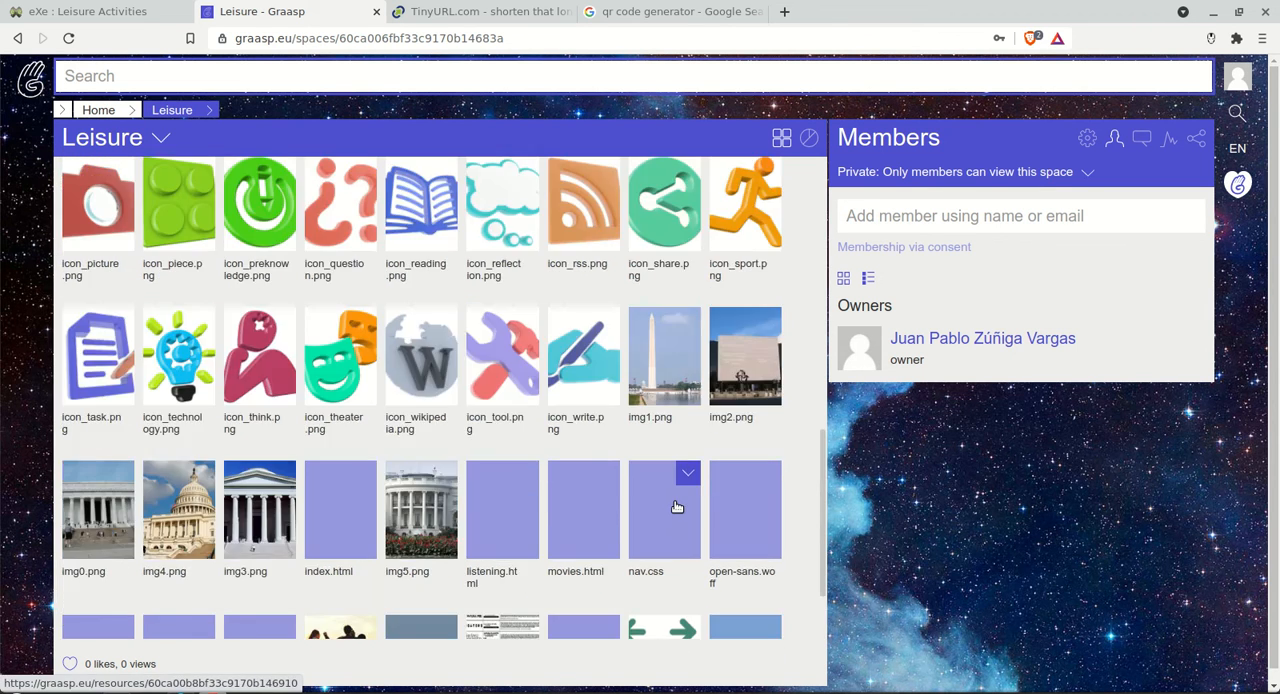
{"action": "scroll", "coordinate": [677, 507], "scroll_direction": "up", "scroll_amount": 3}
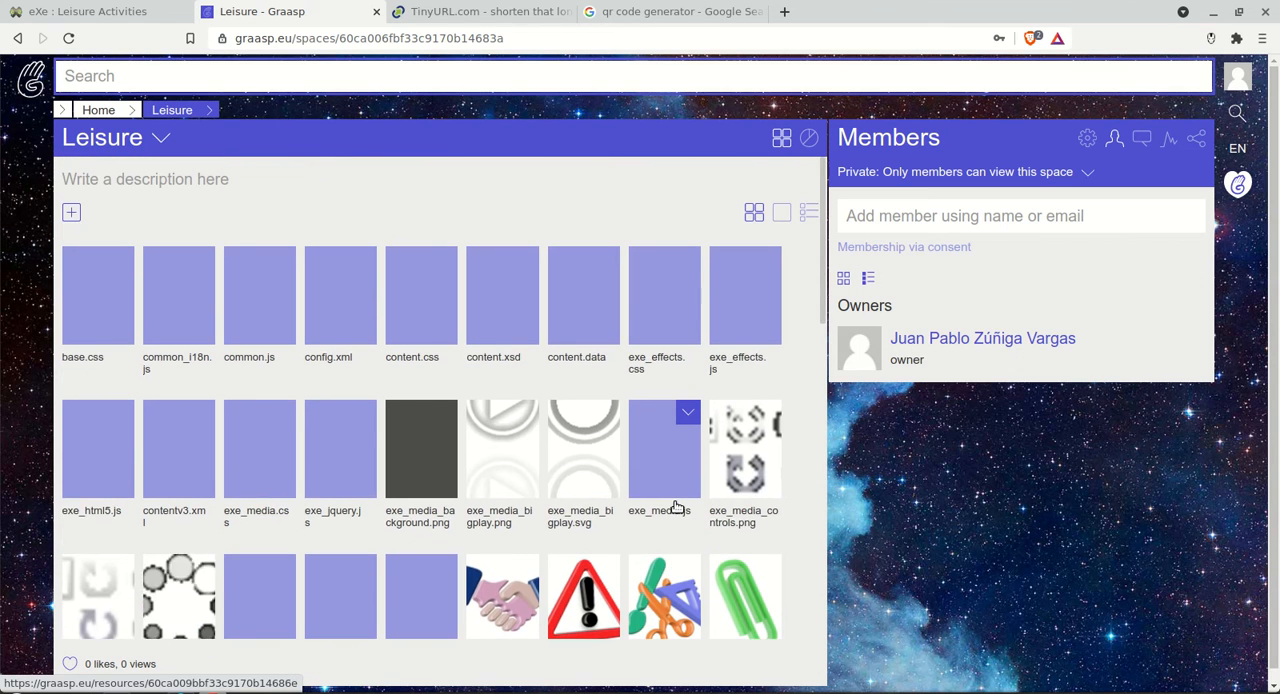
{"action": "scroll", "coordinate": [677, 507], "scroll_direction": "down", "scroll_amount": 1}
{"action": "scroll", "coordinate": [675, 508], "scroll_direction": "down", "scroll_amount": 4}
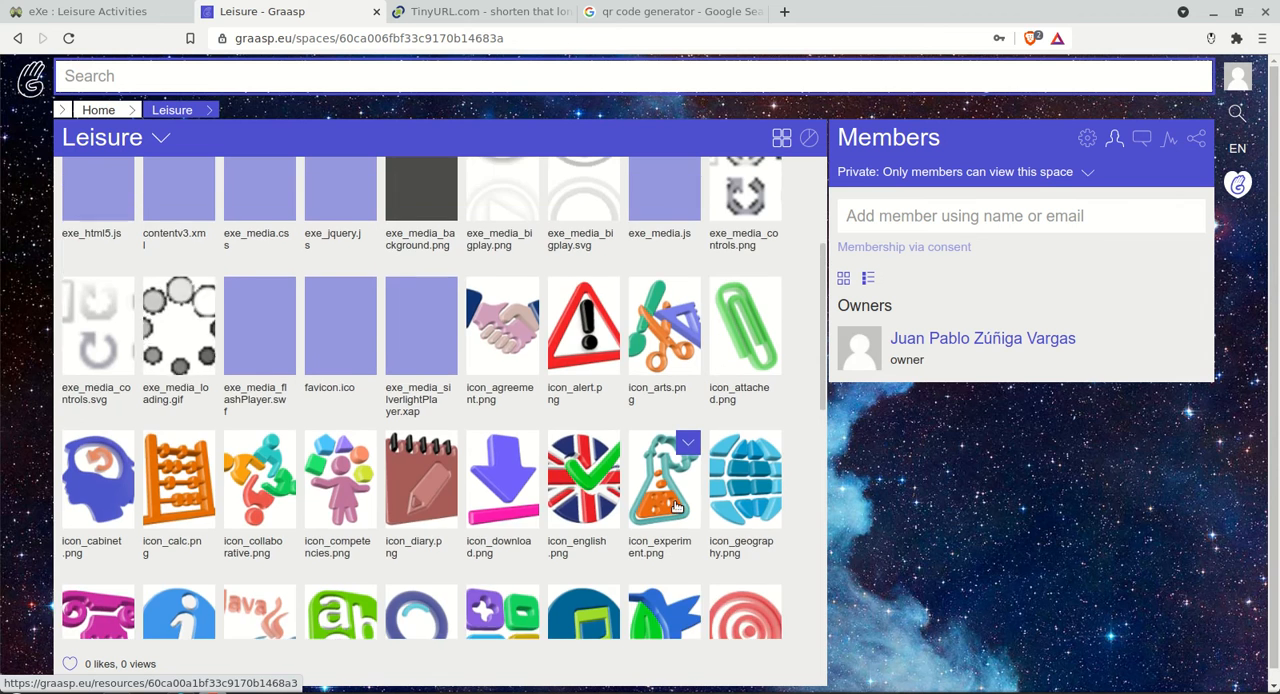
{"action": "scroll", "coordinate": [677, 507], "scroll_direction": "up", "scroll_amount": 2}
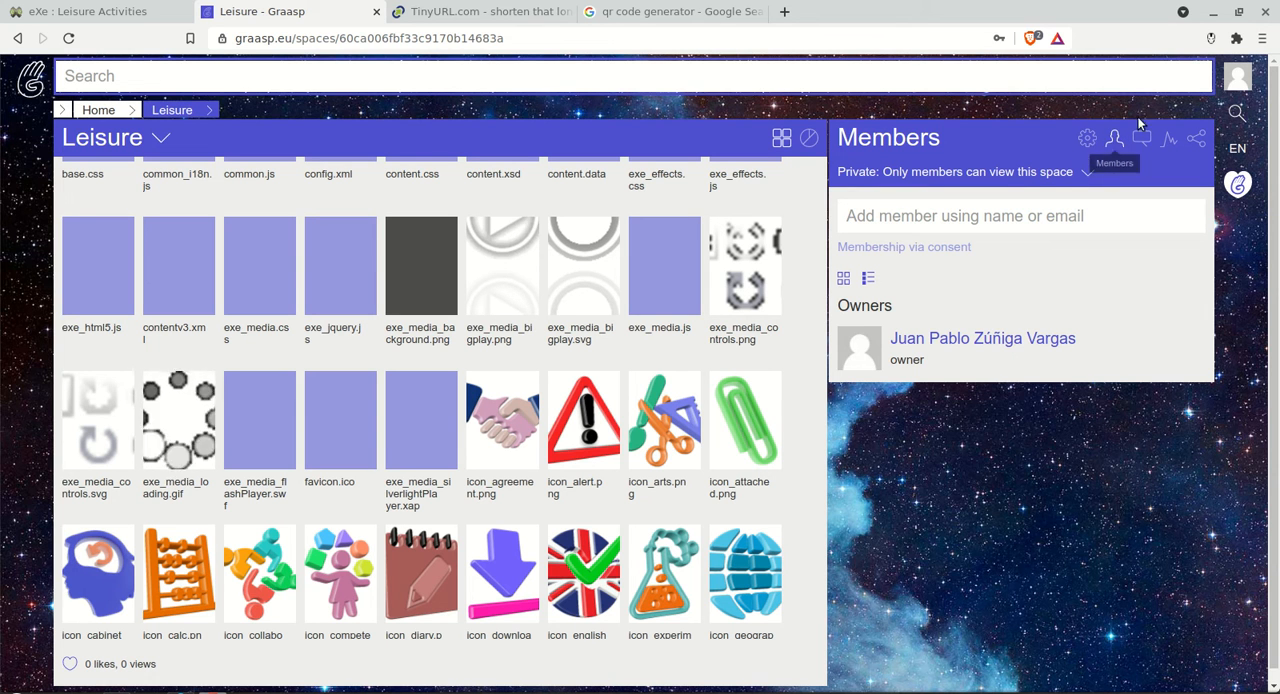
{"action": "left_click", "coordinate": [1086, 174]}
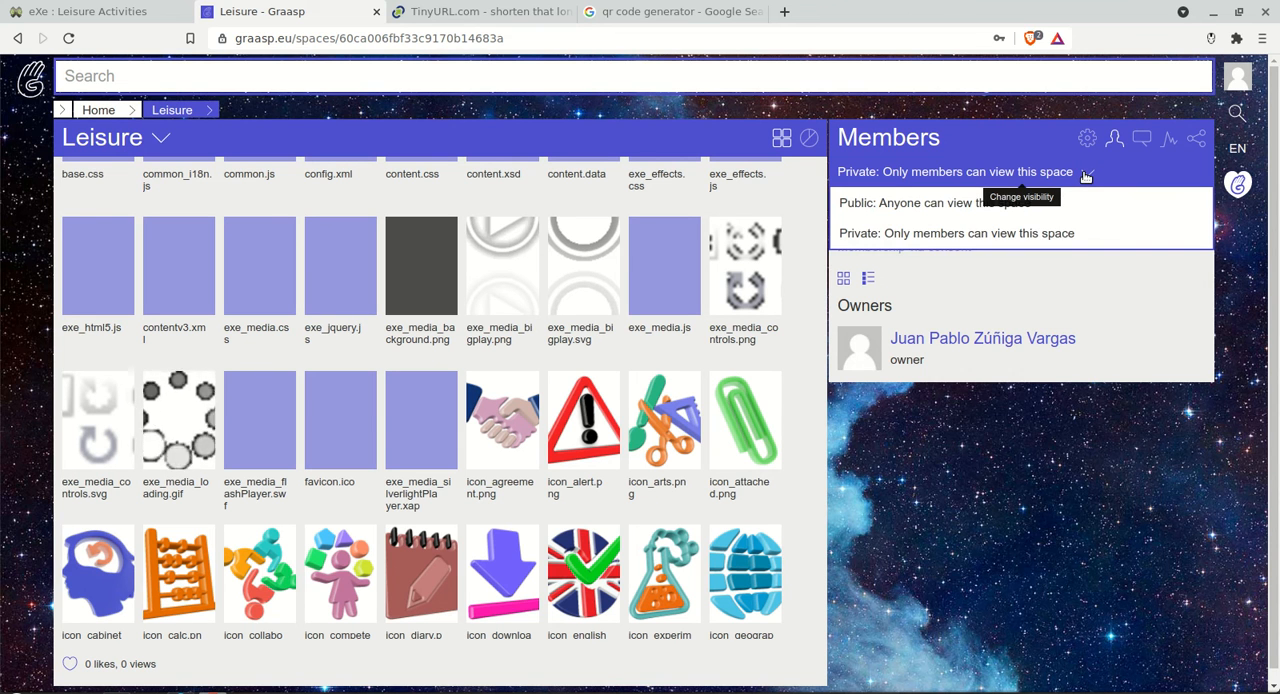
{"action": "left_click", "coordinate": [896, 205]}
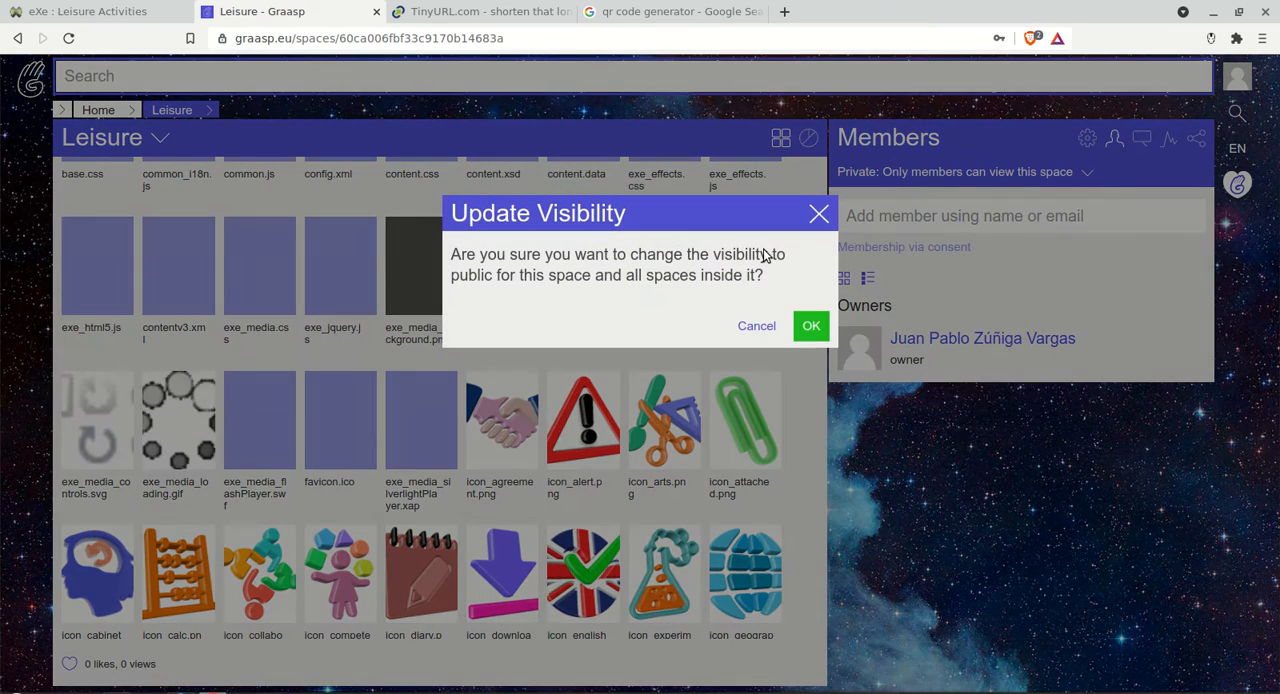
{"action": "left_click", "coordinate": [810, 328]}
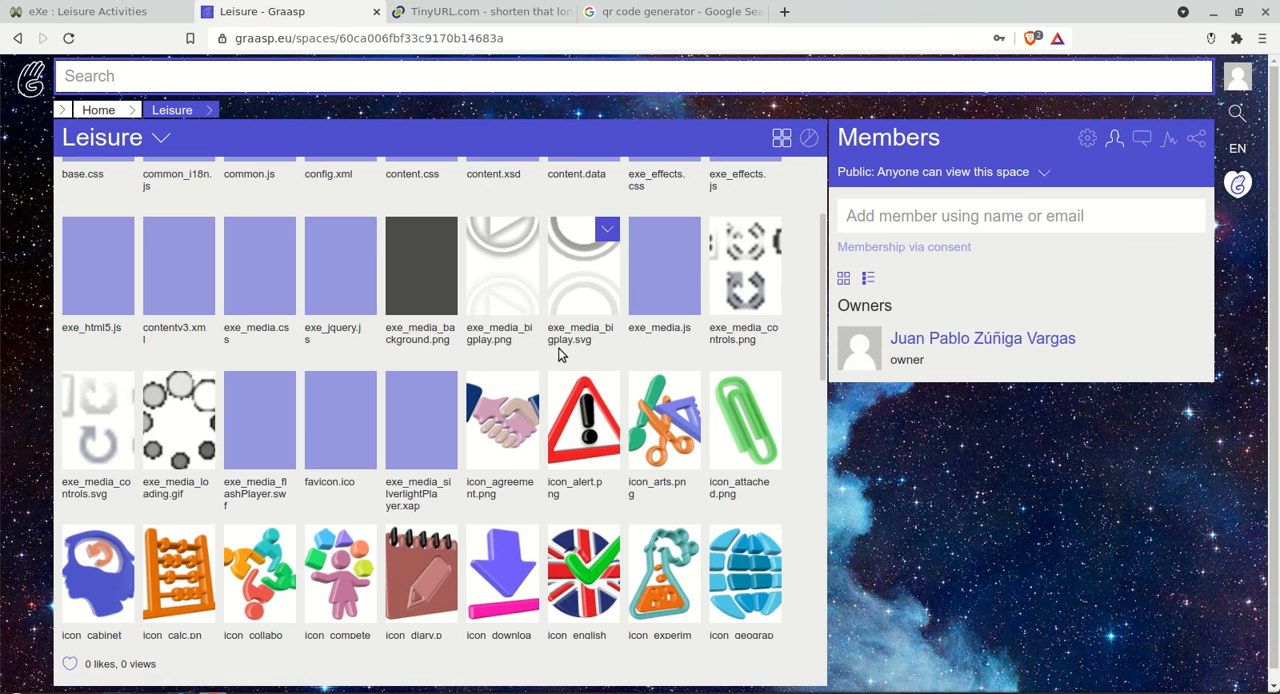
Step: Open index.html from the Leisure space's files and look over its page preview
{"action": "scroll", "coordinate": [672, 342], "scroll_direction": "down", "scroll_amount": 3}
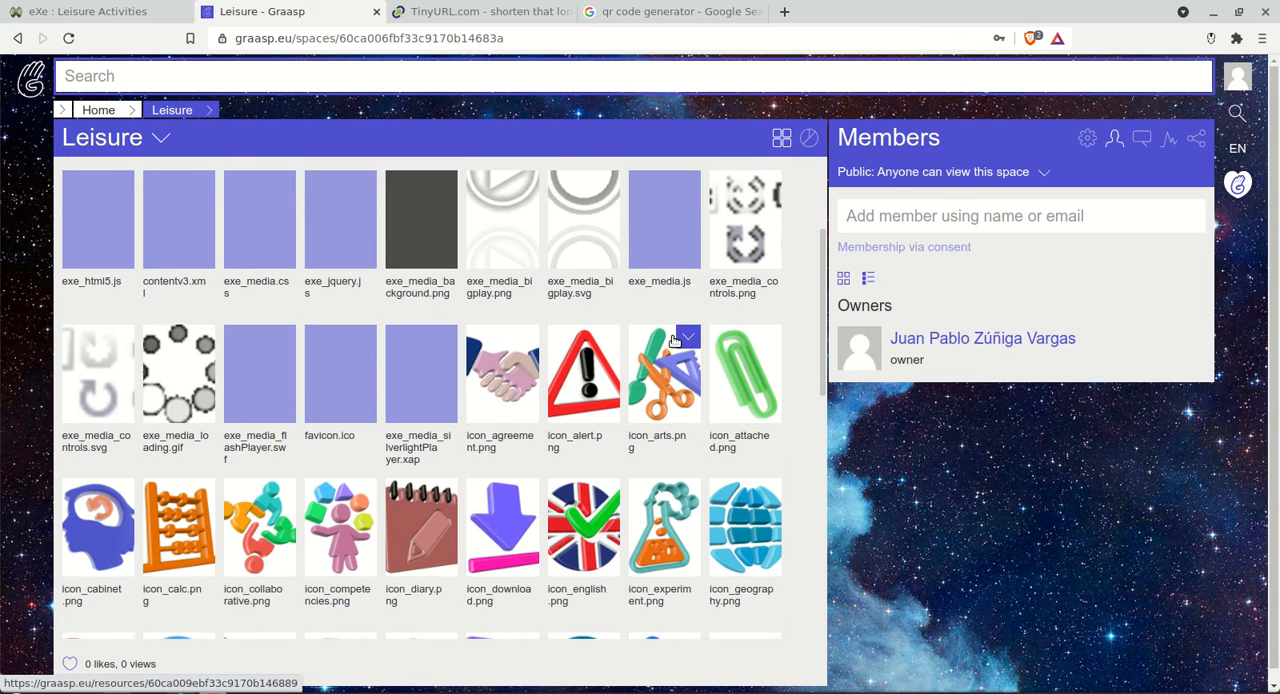
{"action": "scroll", "coordinate": [672, 342], "scroll_direction": "down", "scroll_amount": 5}
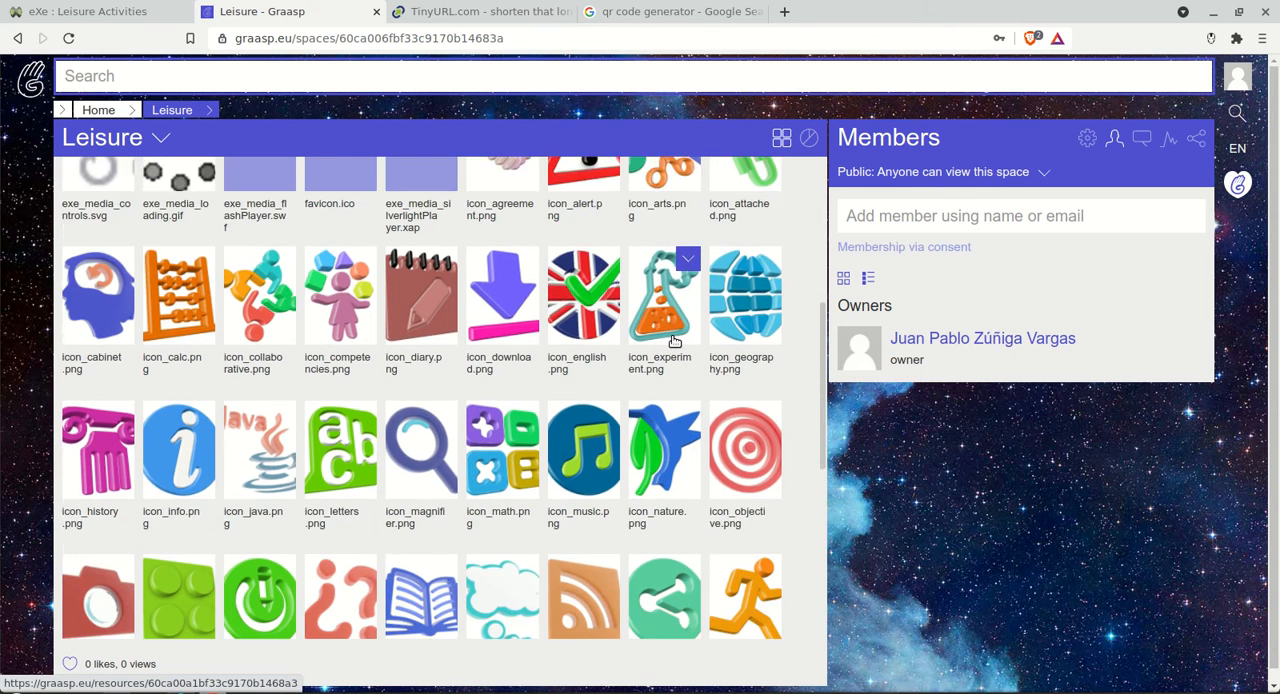
{"action": "scroll", "coordinate": [674, 342], "scroll_direction": "down", "scroll_amount": 3}
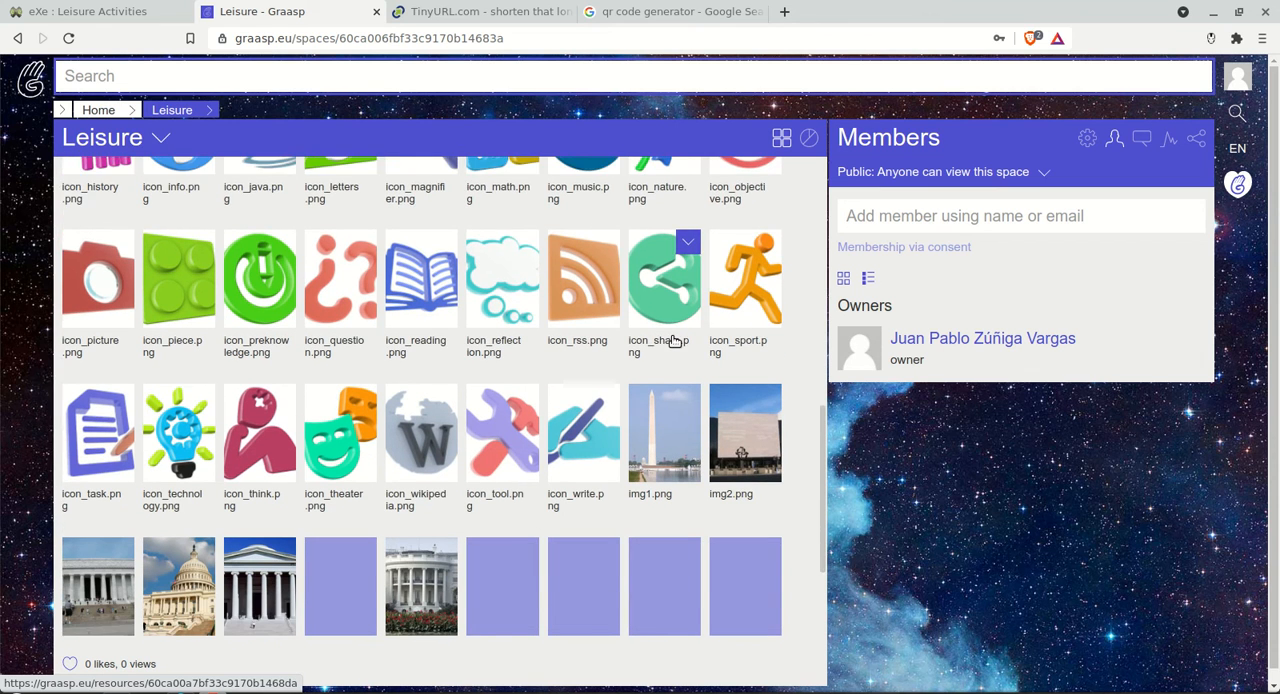
{"action": "scroll", "coordinate": [674, 342], "scroll_direction": "down", "scroll_amount": 2}
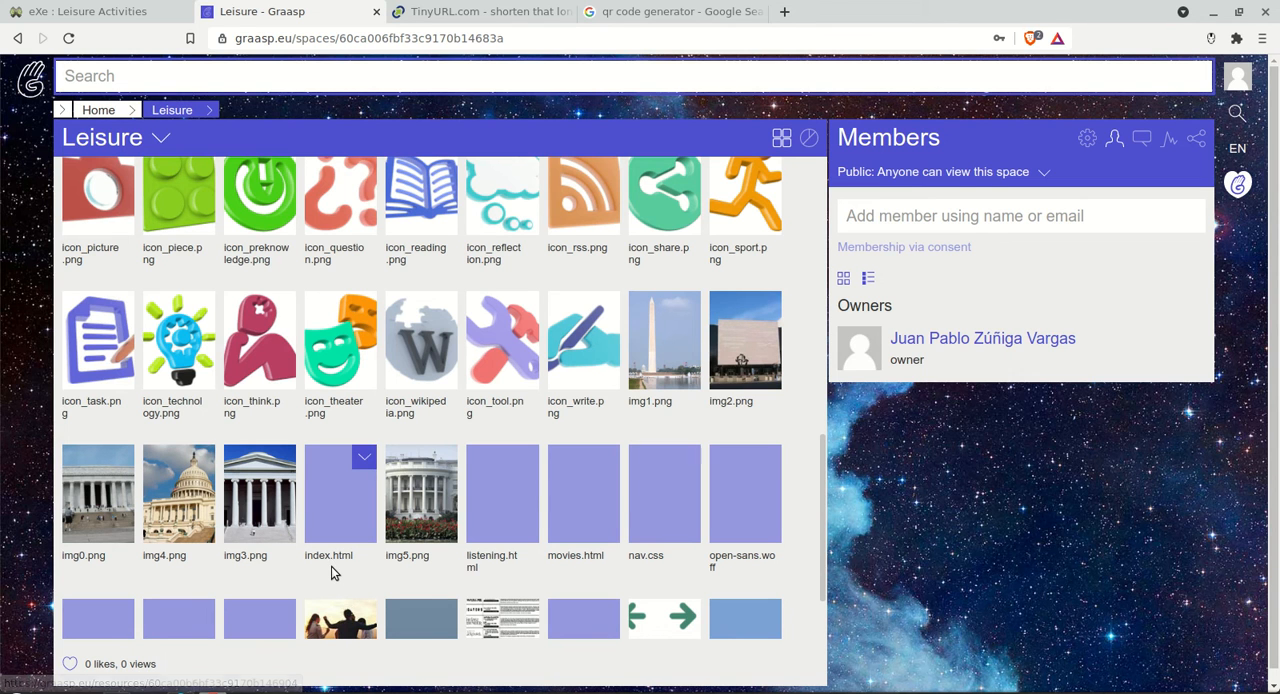
{"action": "left_click", "coordinate": [348, 505]}
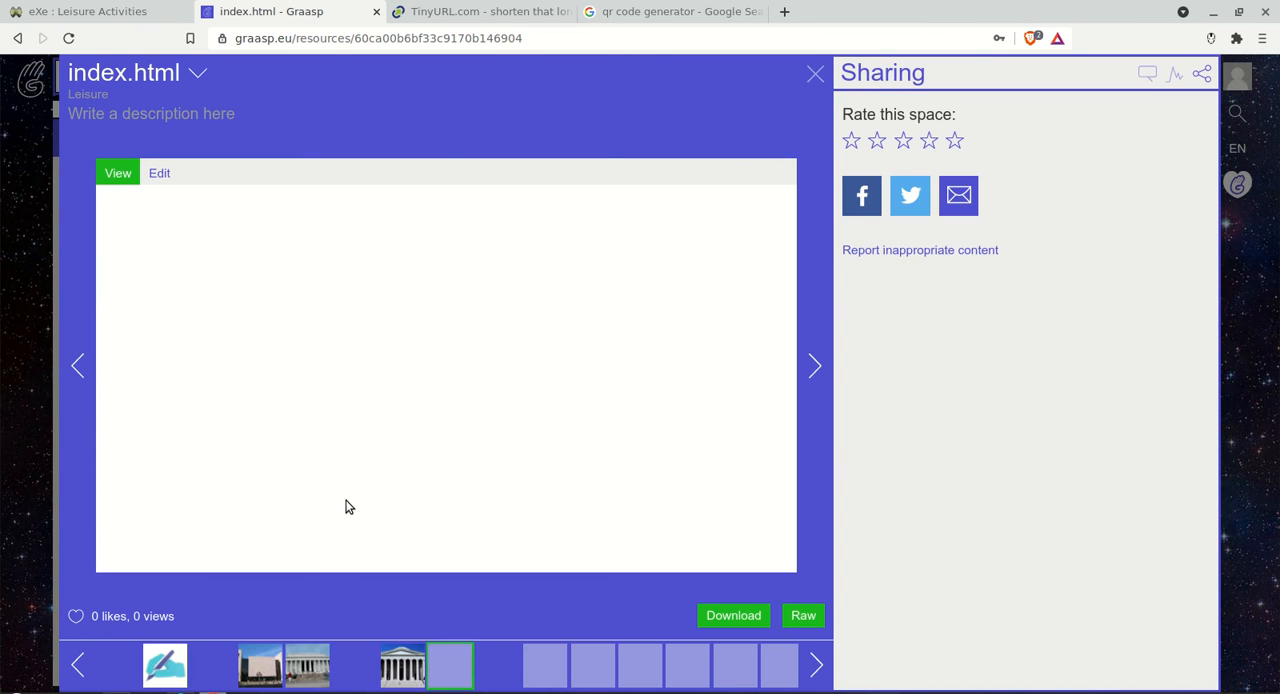
{"action": "scroll", "coordinate": [515, 390], "scroll_direction": "down", "scroll_amount": 1}
{"action": "scroll", "coordinate": [515, 387], "scroll_direction": "up", "scroll_amount": 1}
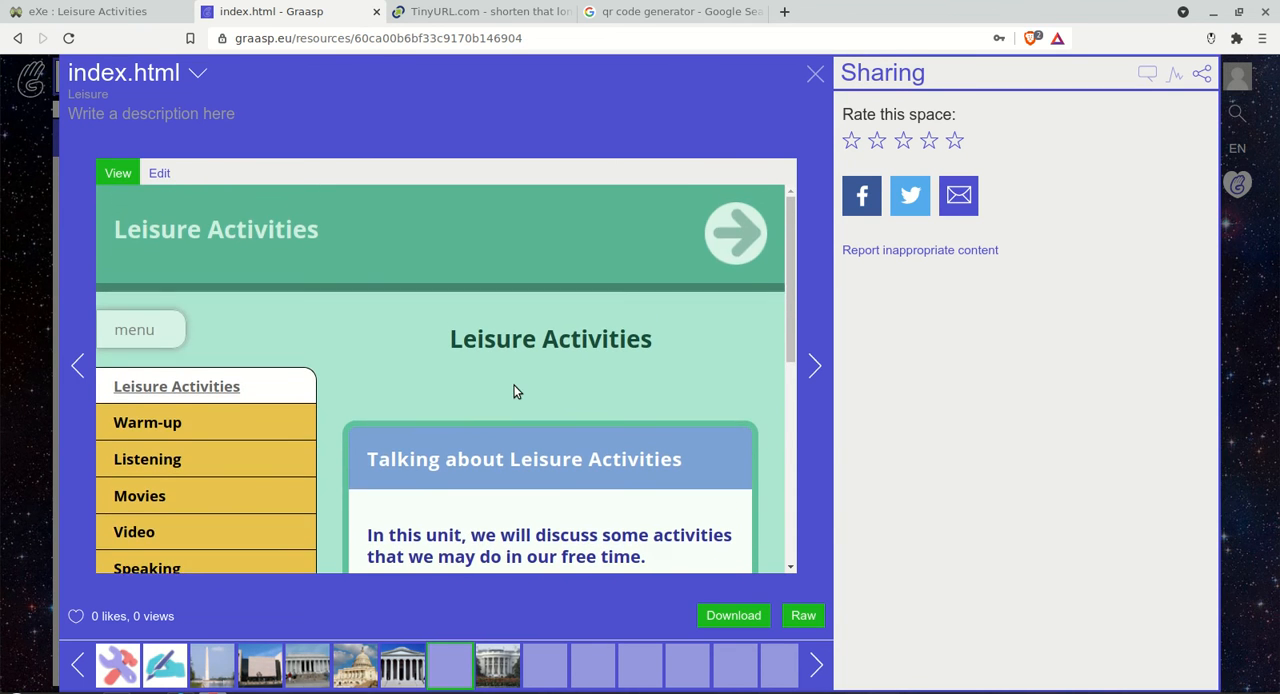
{"action": "scroll", "coordinate": [515, 388], "scroll_direction": "down", "scroll_amount": 3}
{"action": "scroll", "coordinate": [515, 390], "scroll_direction": "up", "scroll_amount": 2}
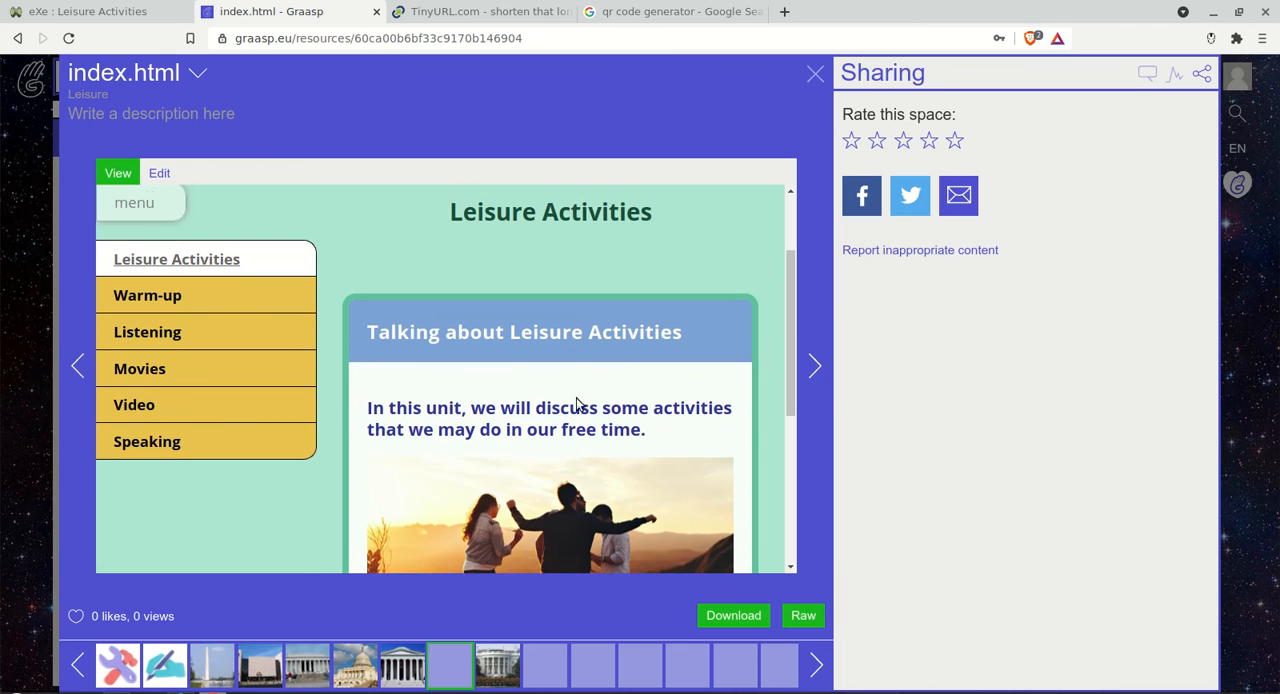
Step: Open the raw version of index.html as a full web page and look through it
{"action": "left_click", "coordinate": [803, 622]}
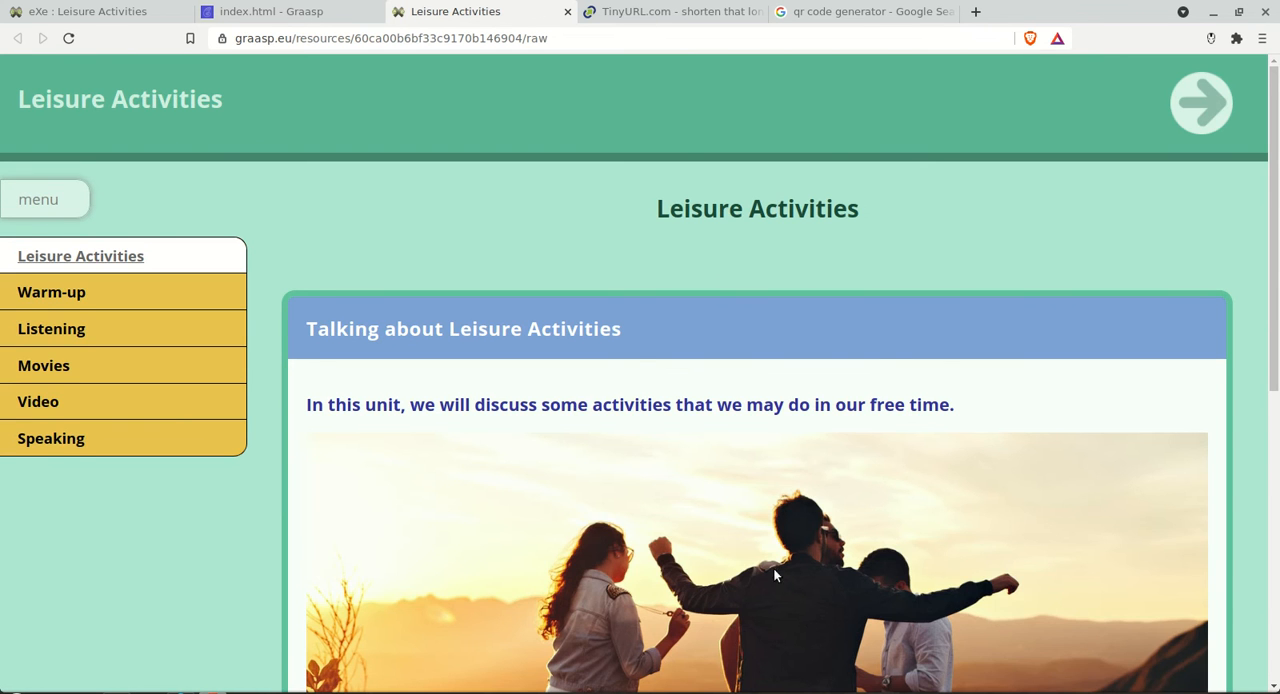
{"action": "scroll", "coordinate": [817, 400], "scroll_direction": "down", "scroll_amount": 5}
{"action": "scroll", "coordinate": [818, 403], "scroll_direction": "down", "scroll_amount": 2}
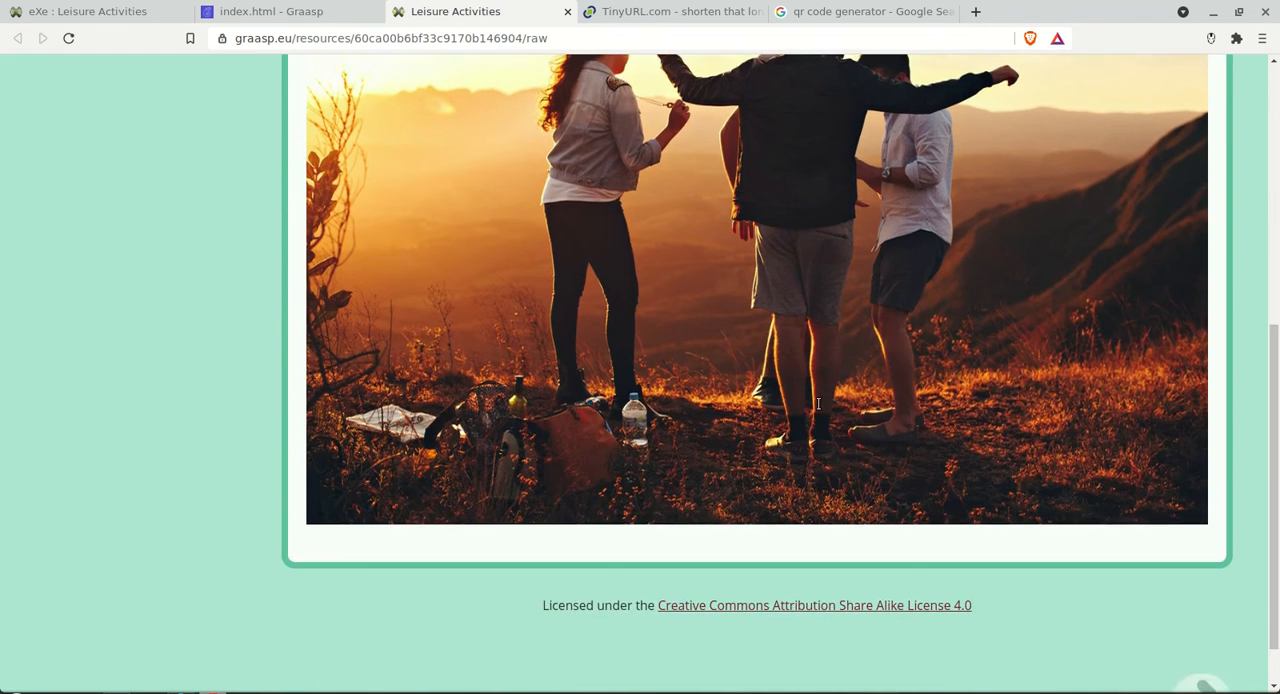
{"action": "scroll", "coordinate": [805, 401], "scroll_direction": "up", "scroll_amount": 7}
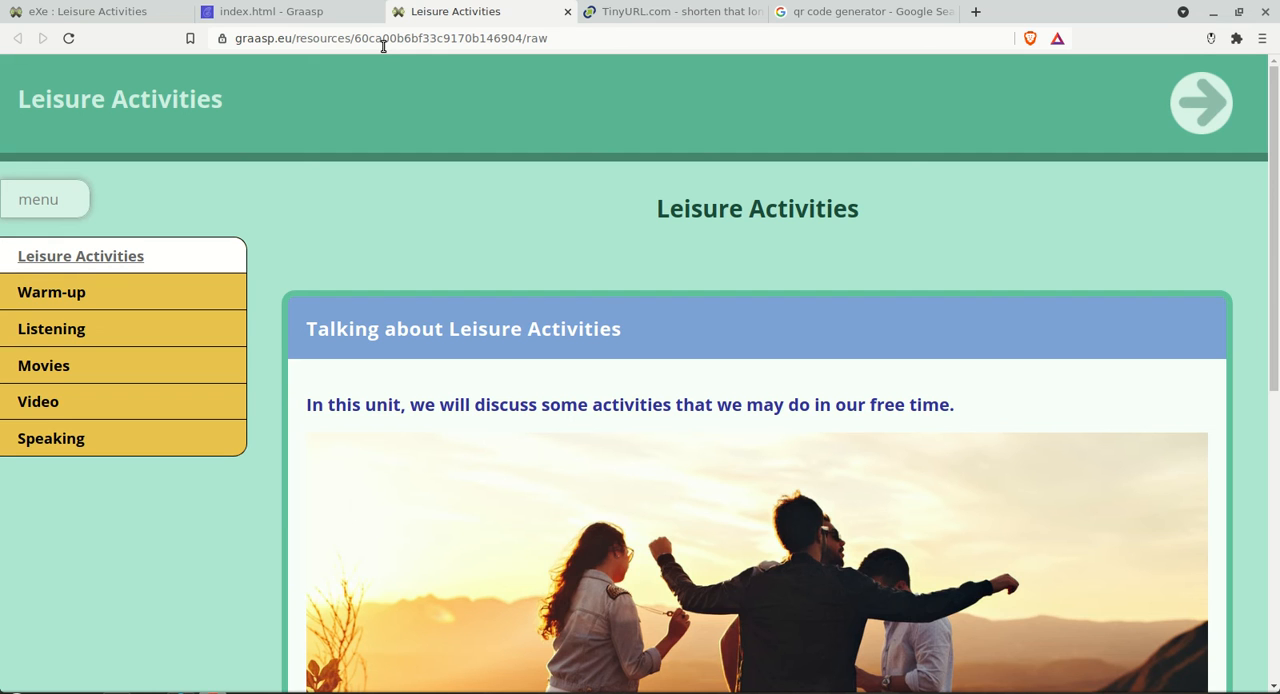
Step: Copy the raw Leisure Activities page's address and create a short link for it in TinyURL, keeping the tinyurl.com domain
{"action": "left_click", "coordinate": [383, 45]}
{"action": "right_click", "coordinate": [383, 42]}
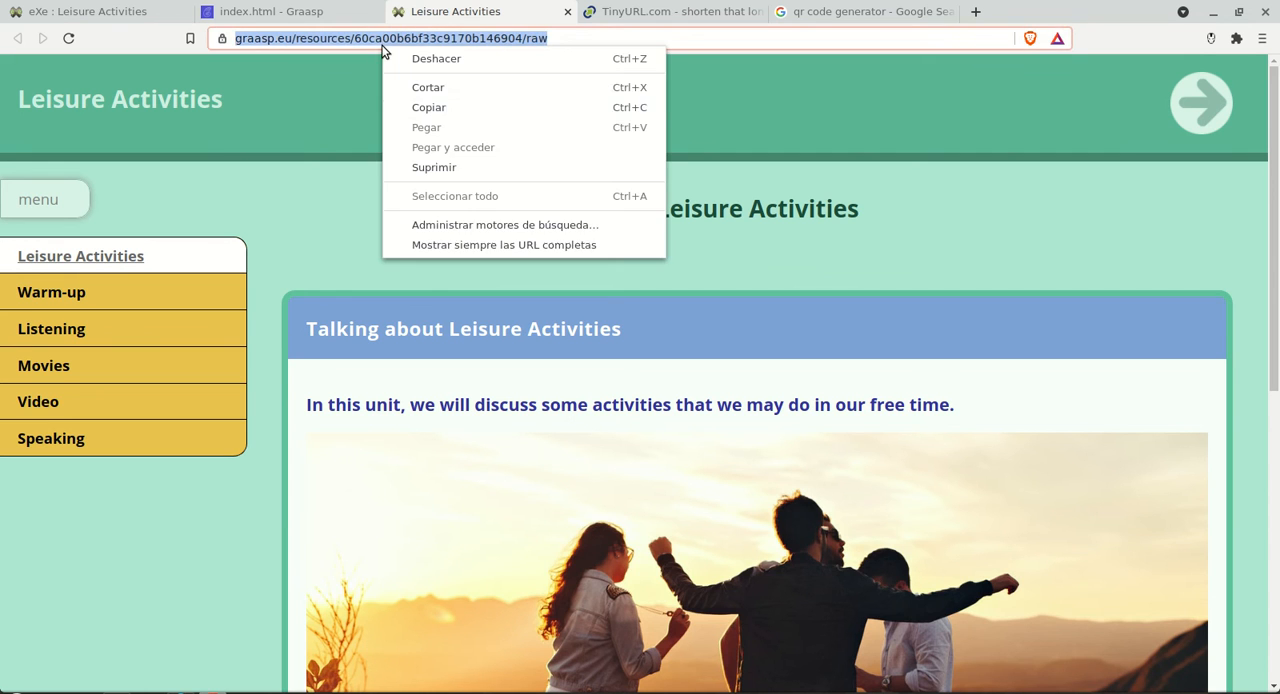
{"action": "left_click", "coordinate": [457, 108]}
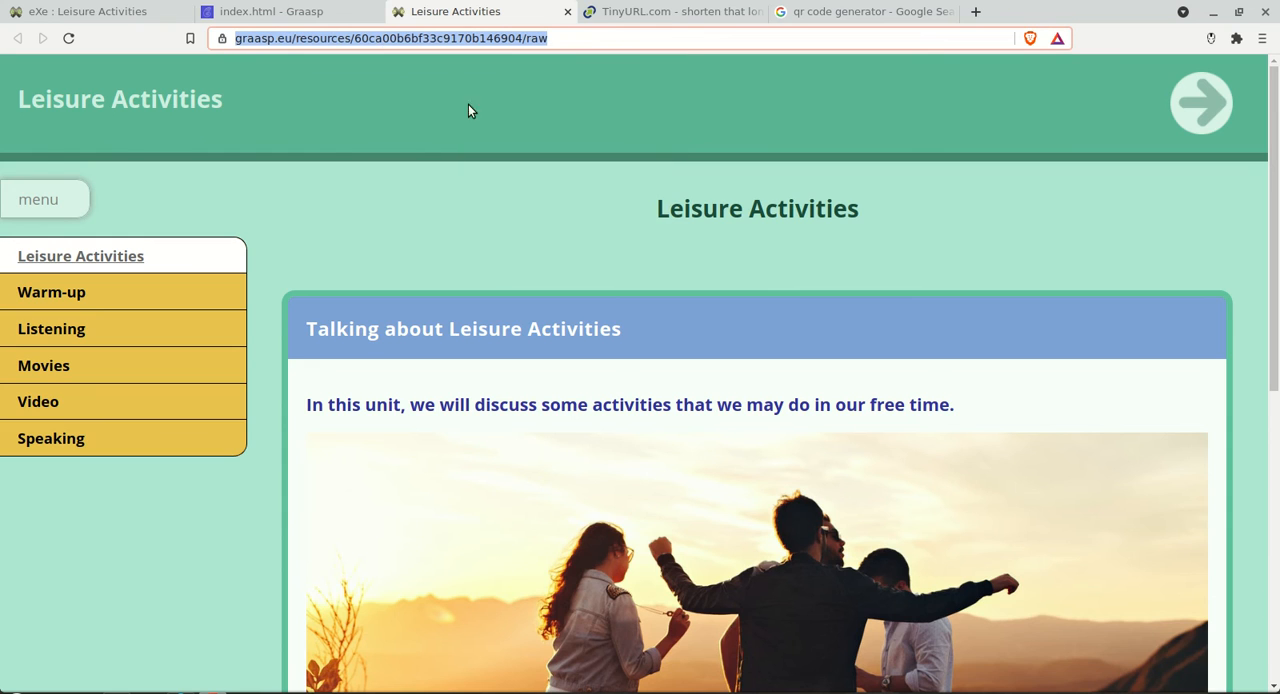
{"action": "left_click", "coordinate": [641, 14]}
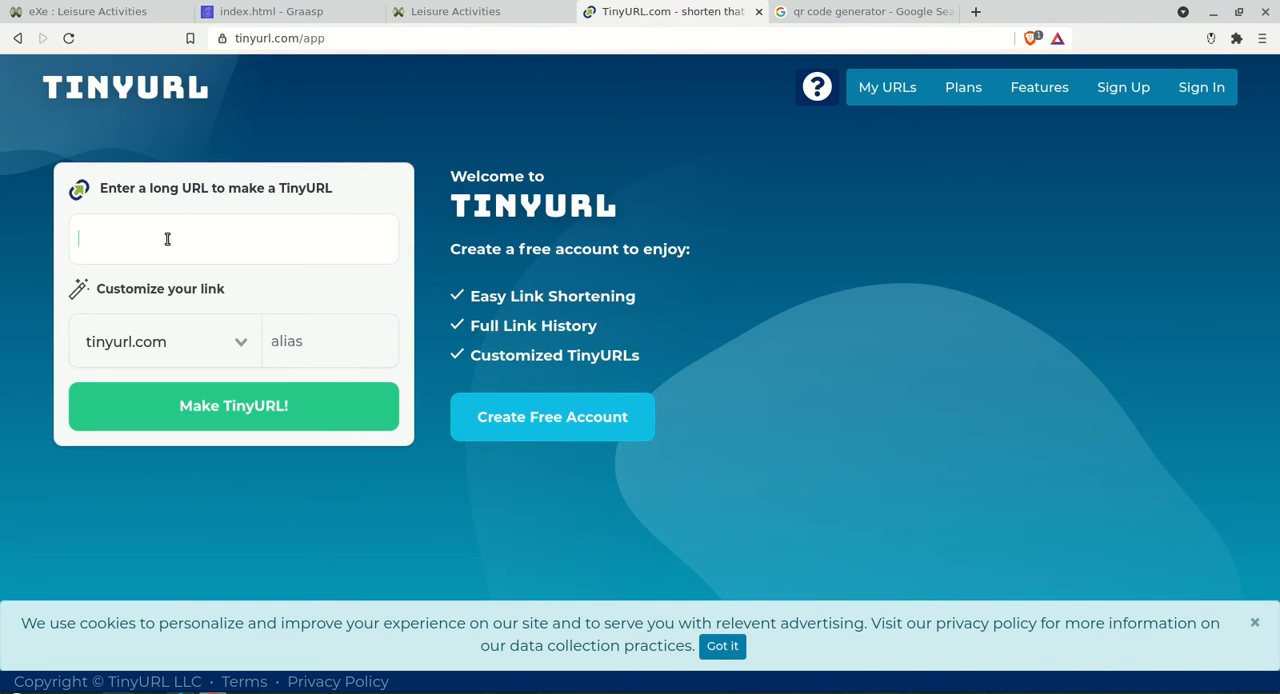
{"action": "key", "text": "ctrl+v"}
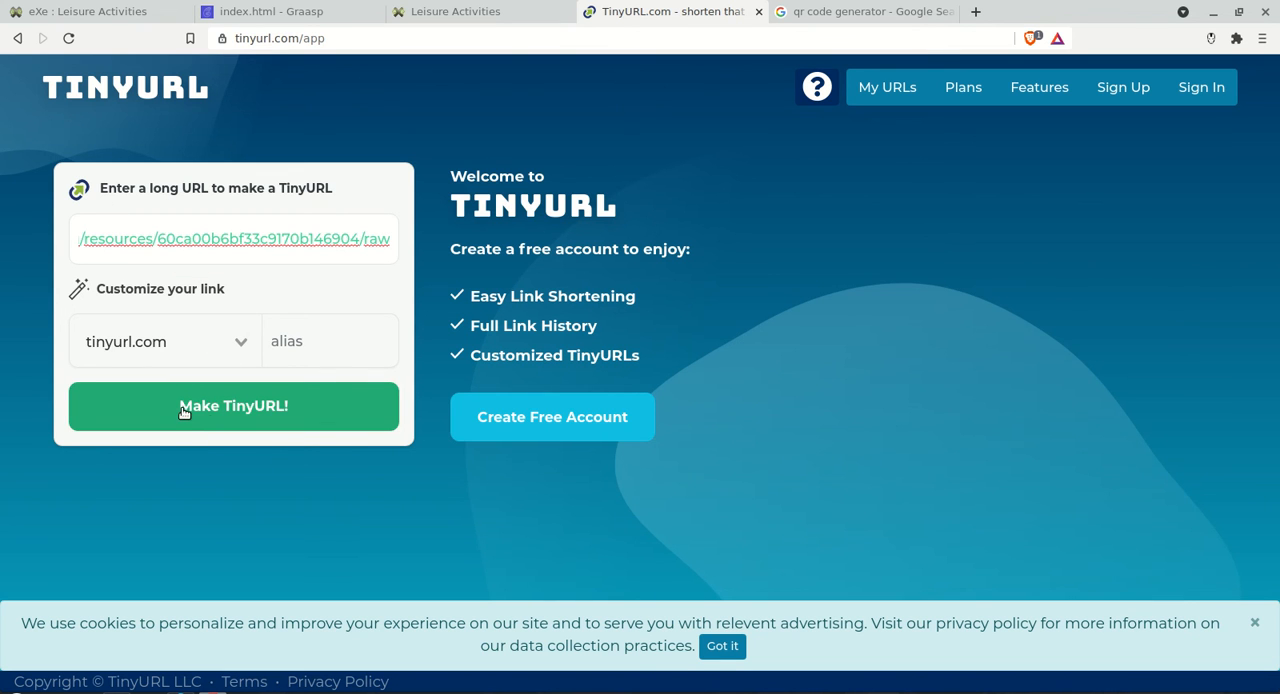
{"action": "left_click", "coordinate": [228, 416]}
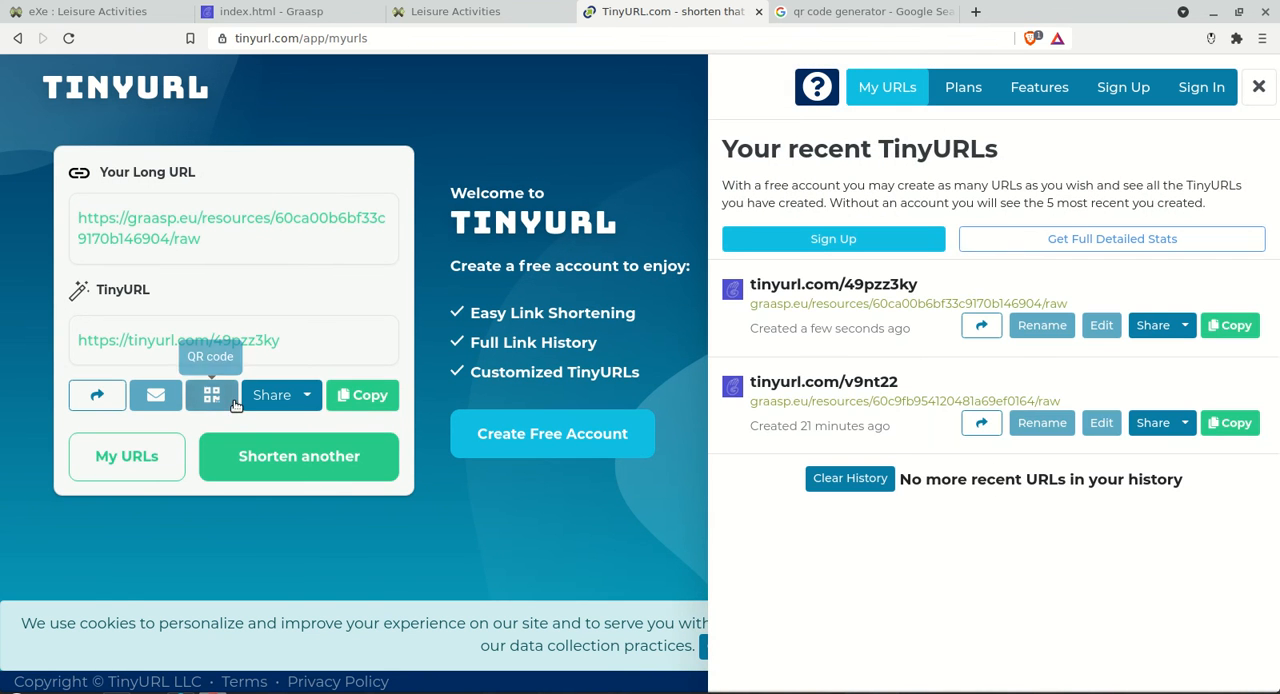
{"action": "left_click", "coordinate": [352, 396]}
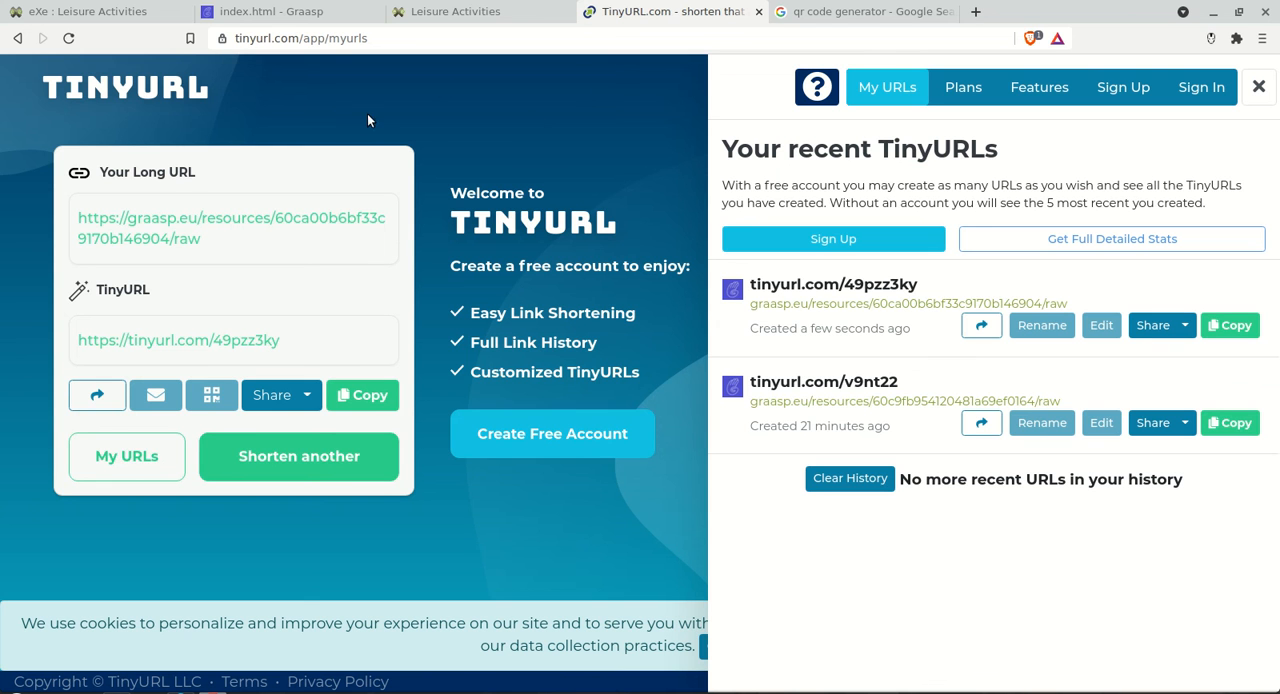
Step: Open the QR Code Generator website from the Google results and paste the raw Graasp page address as a URL-type code
{"action": "left_click", "coordinate": [845, 12]}
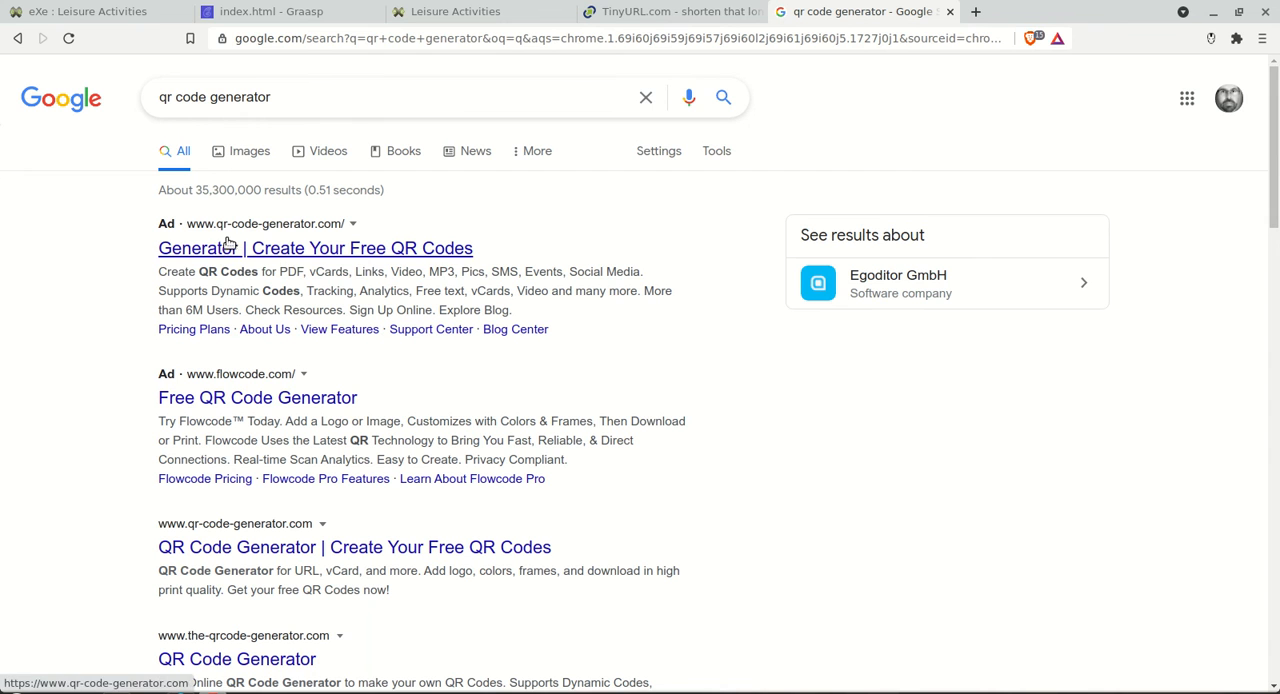
{"action": "left_click", "coordinate": [335, 252]}
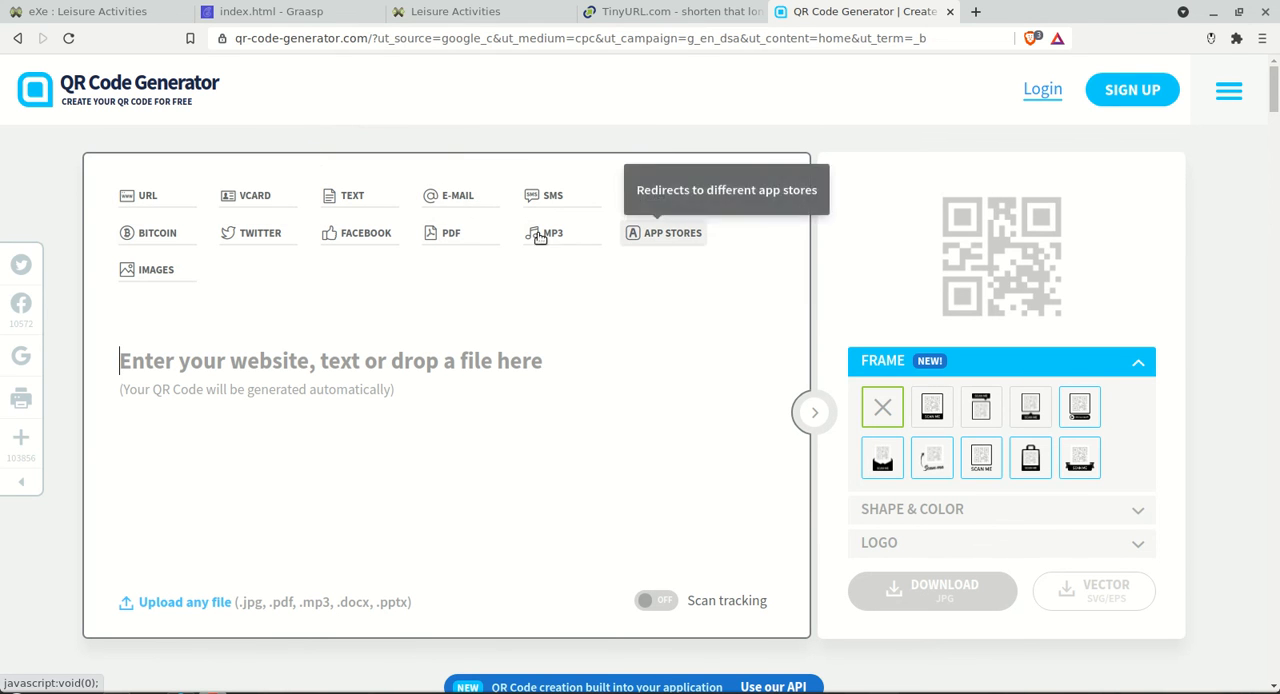
{"action": "left_click", "coordinate": [144, 196]}
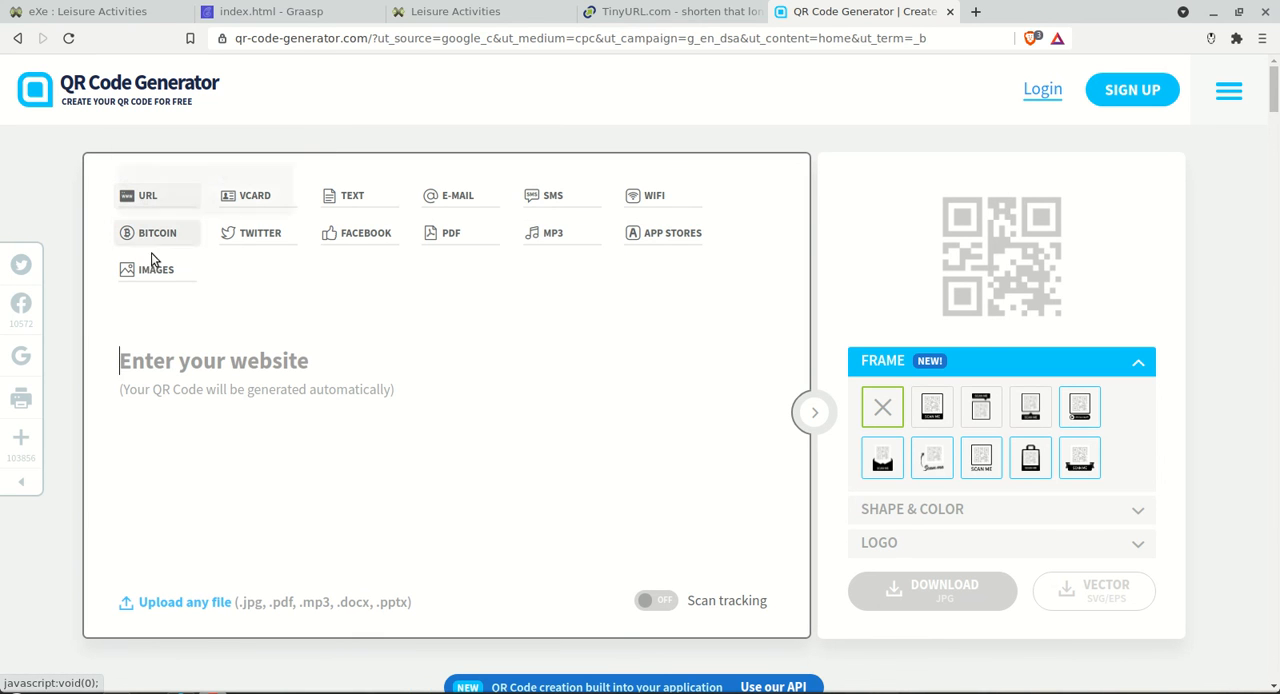
{"action": "left_click", "coordinate": [193, 388]}
{"action": "key", "text": "ctrl+v"}
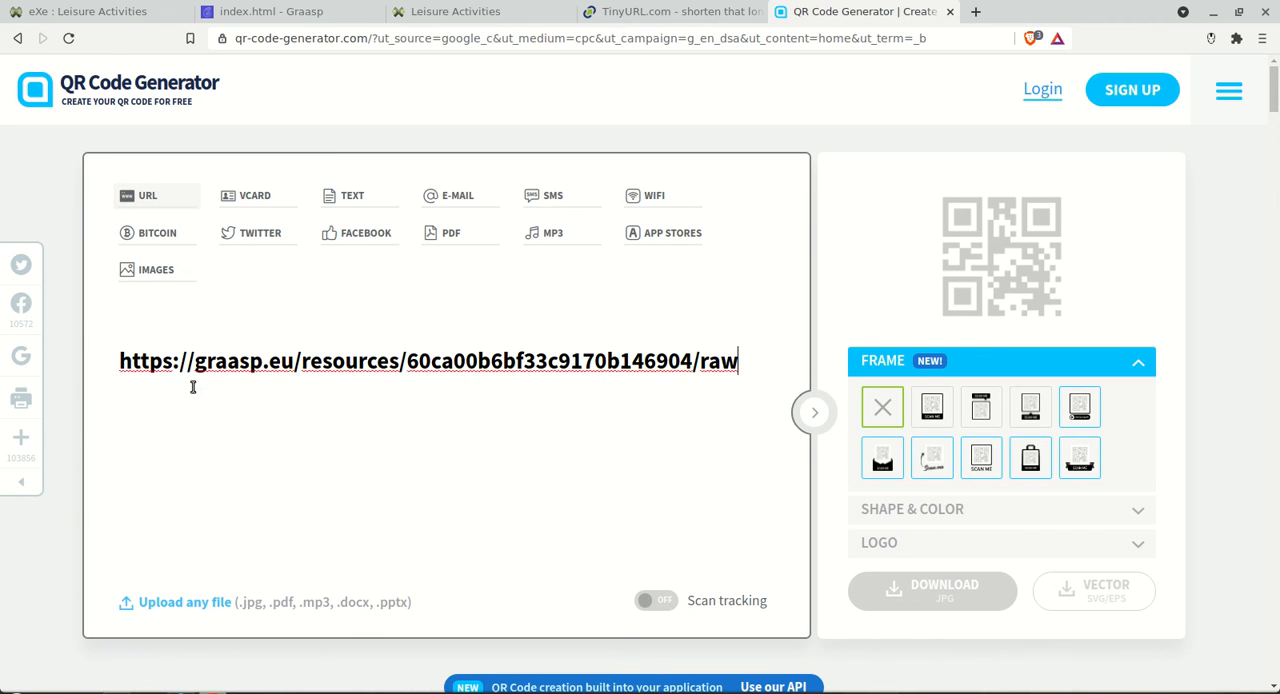